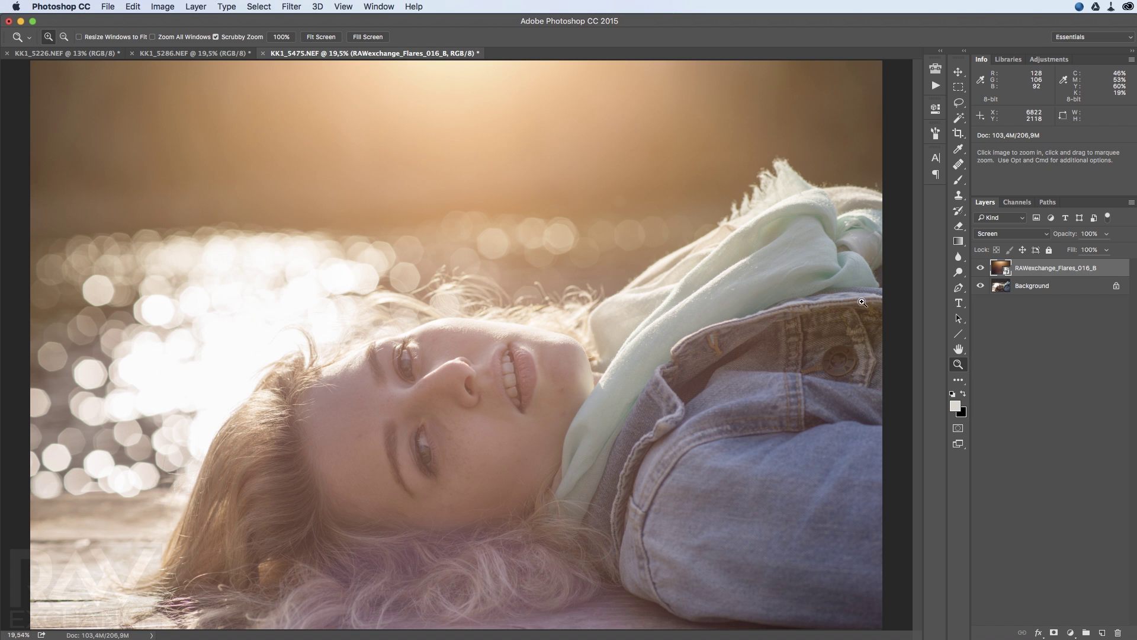
Toggle the lying-down portrait's flare layer off and on, leave it hidden, and switch to Bridge.
click(981, 268)
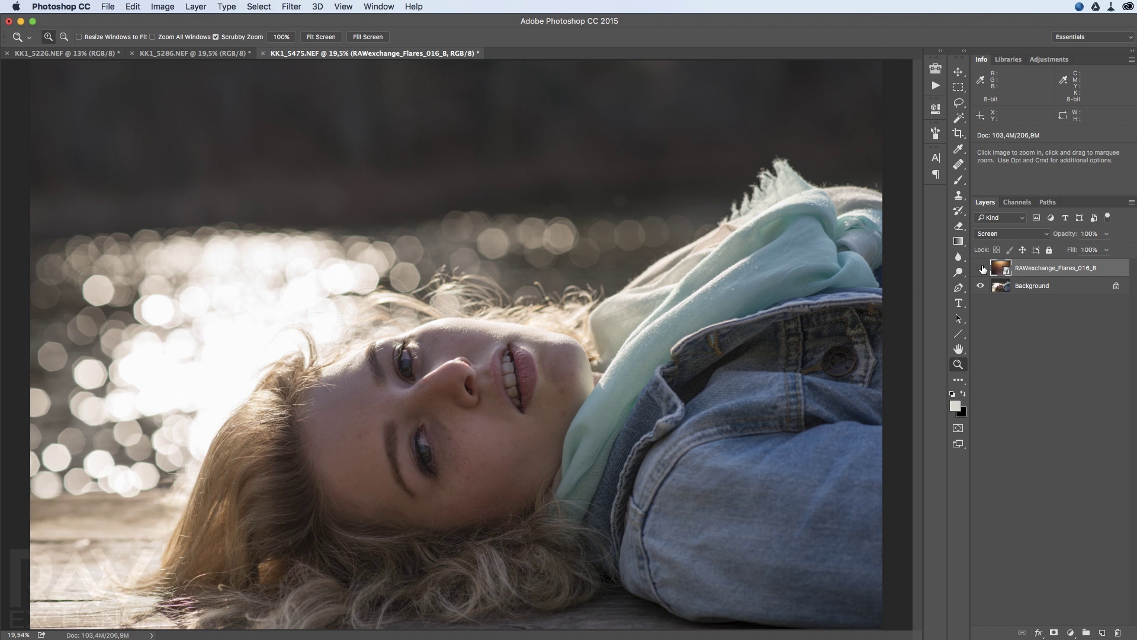
click(981, 268)
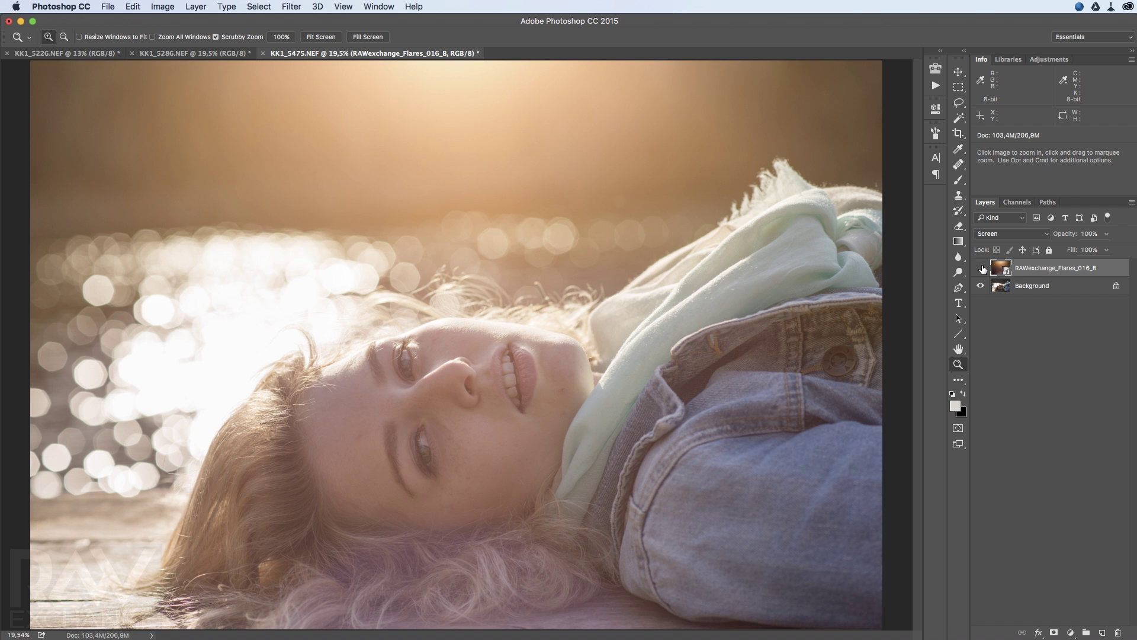
click(981, 269)
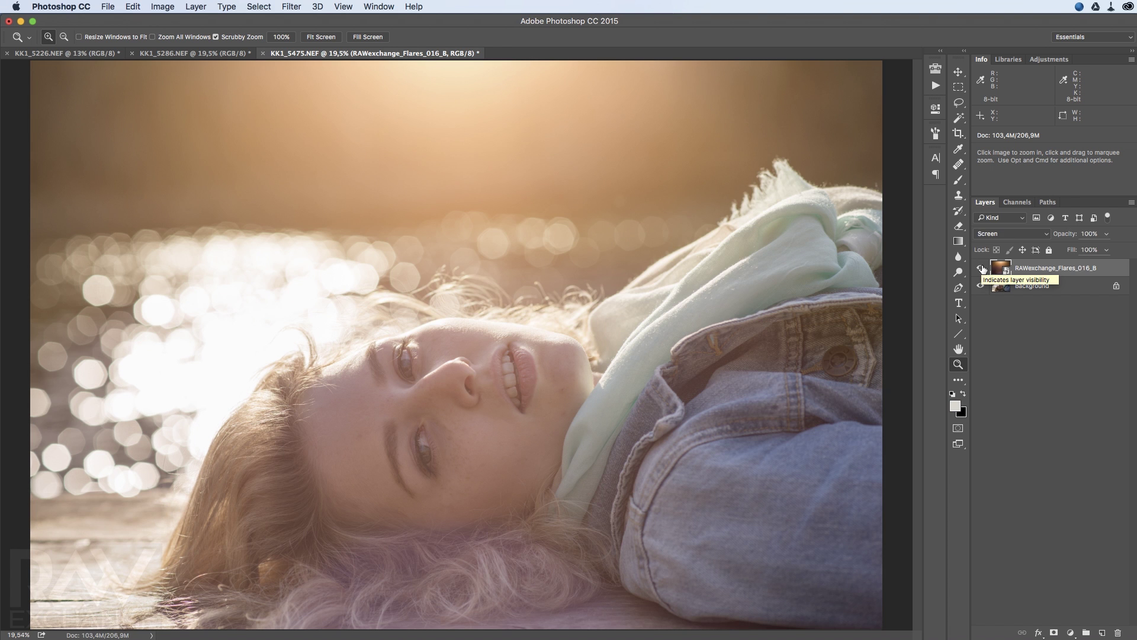
click(981, 269)
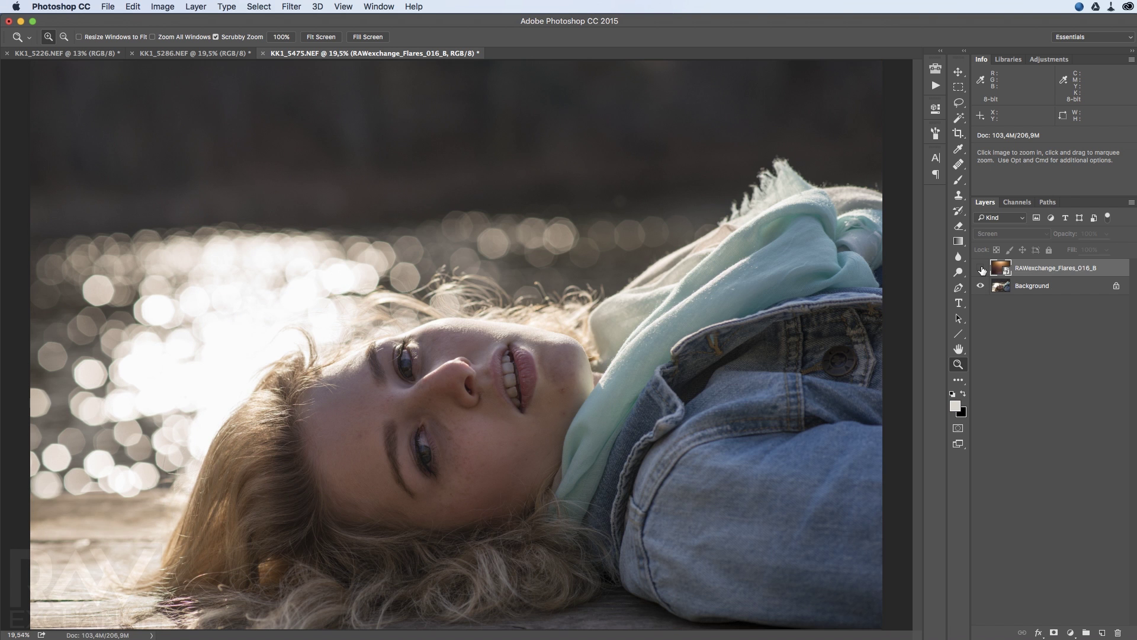
key(super+Tab)
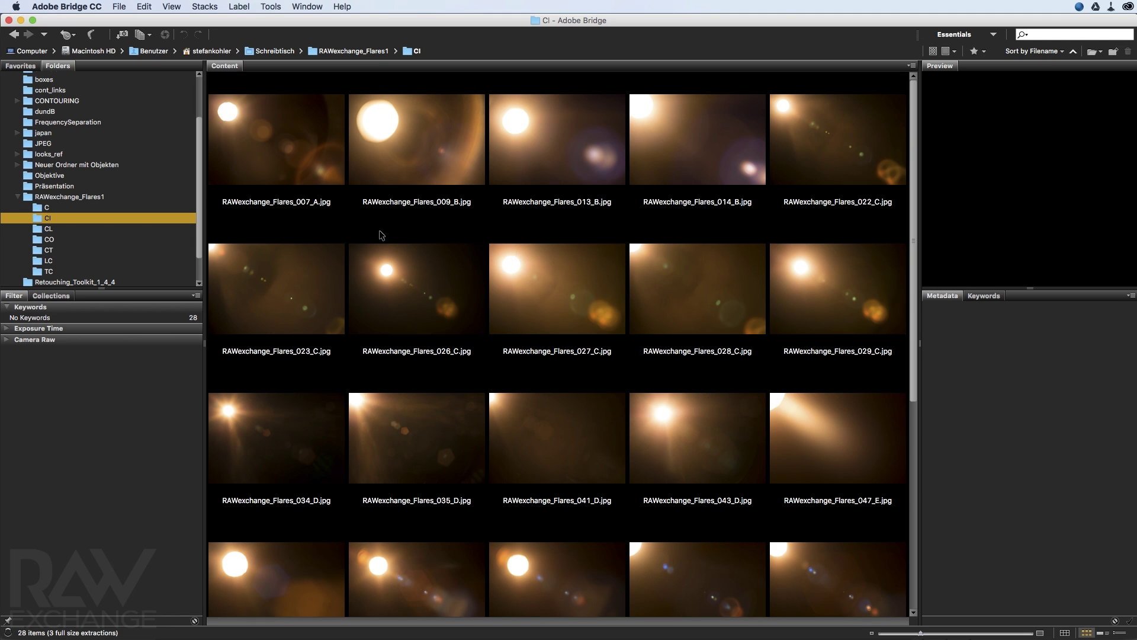
scroll(670, 326, down, 3)
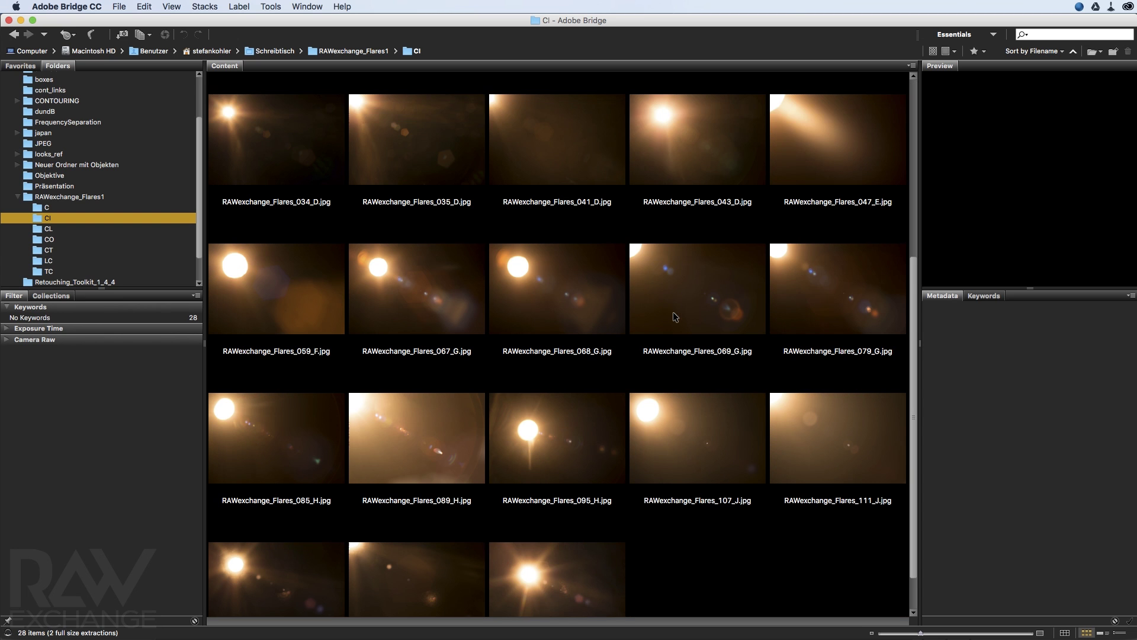
scroll(671, 322, down, 1)
scroll(673, 320, up, 2)
scroll(673, 318, up, 3)
scroll(673, 317, down, 5)
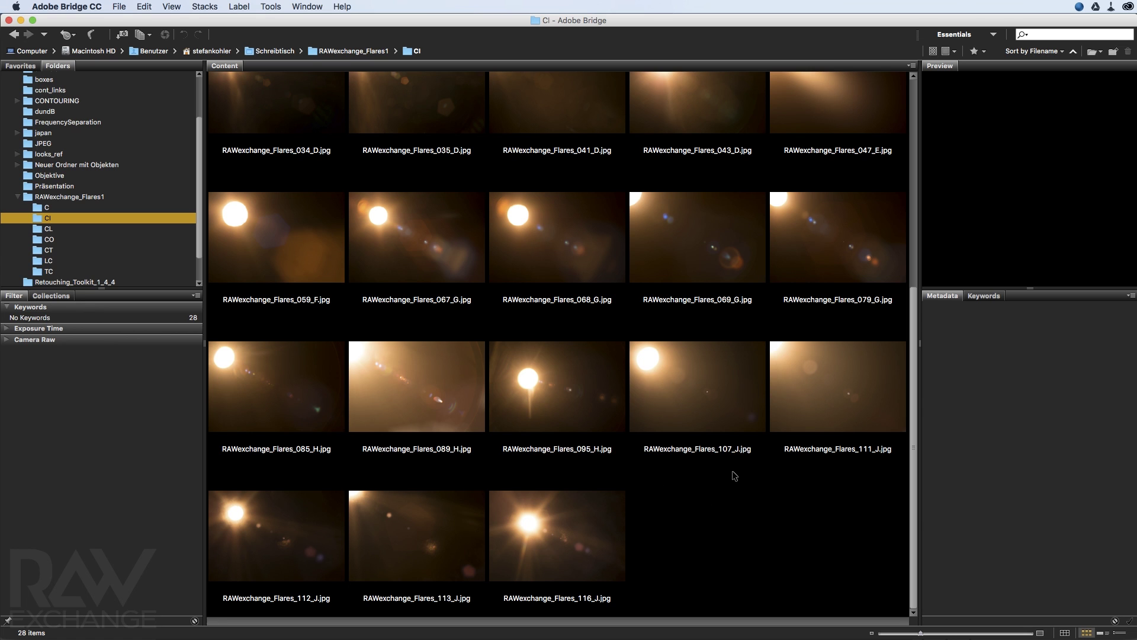
From RAWexchange_Flares1, browse the C, CI, CL, CO and CT flare folders, ending in CO.
click(130, 197)
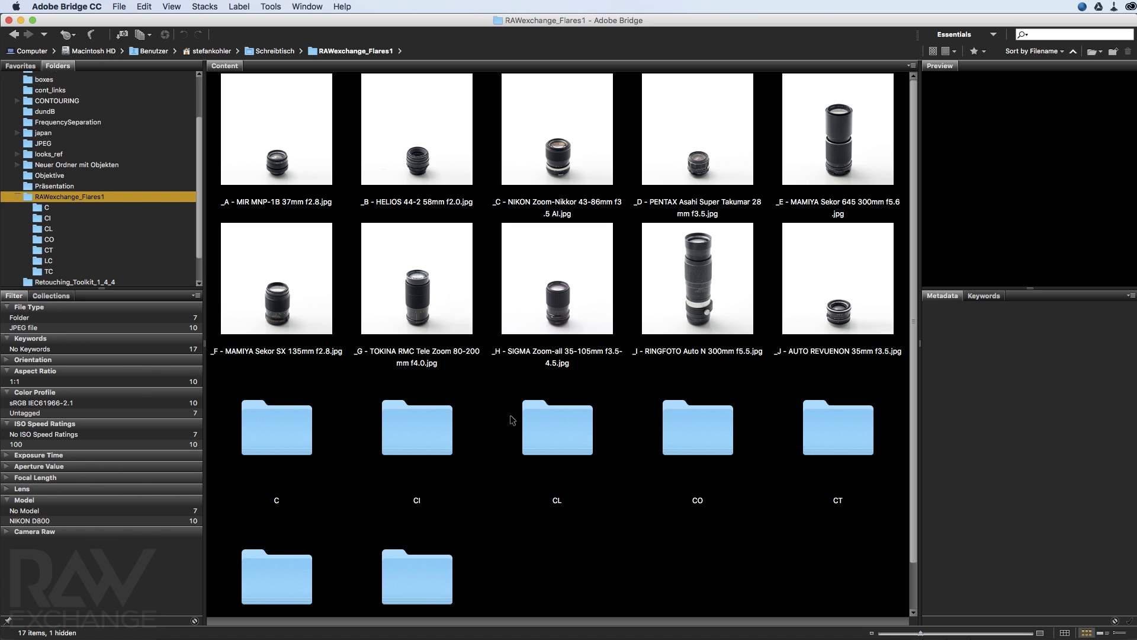
click(46, 207)
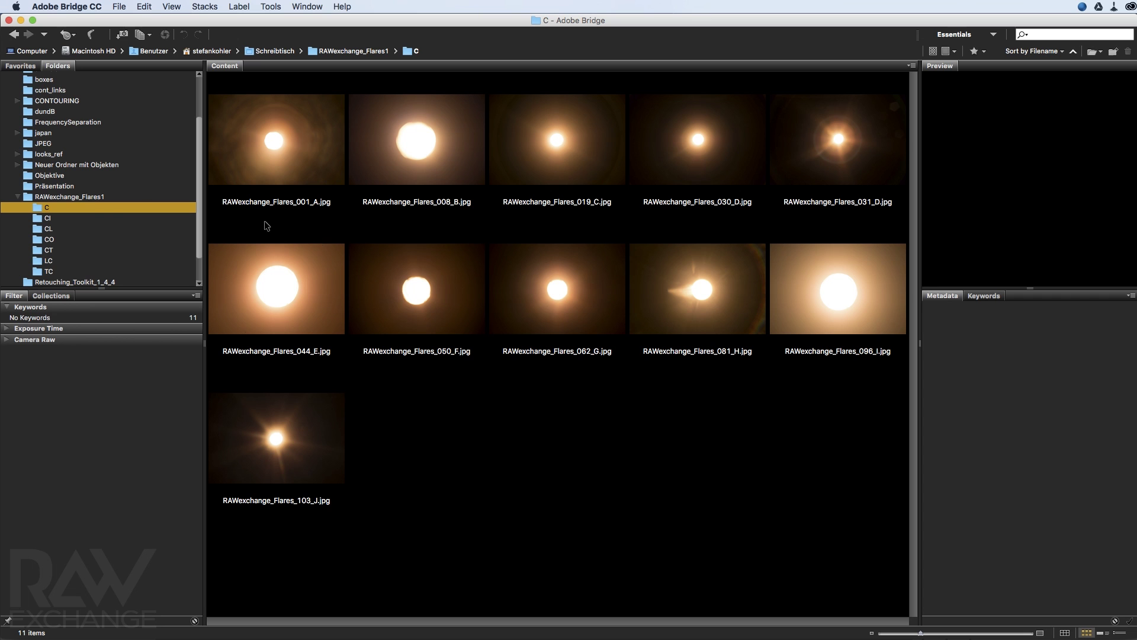
click(90, 219)
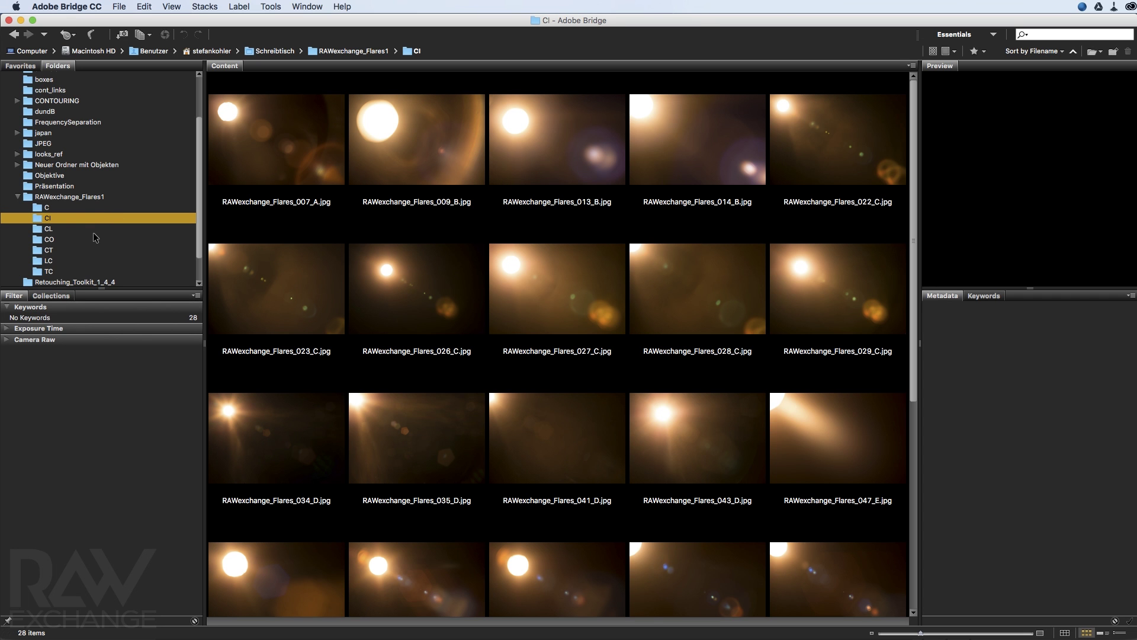
click(96, 230)
click(96, 241)
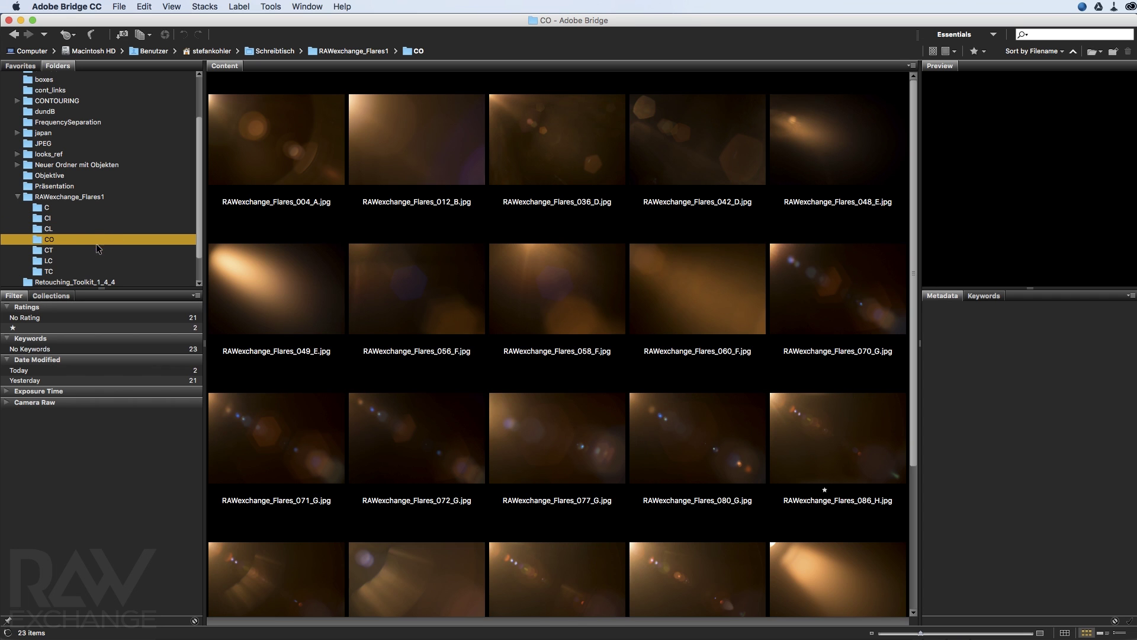
click(103, 251)
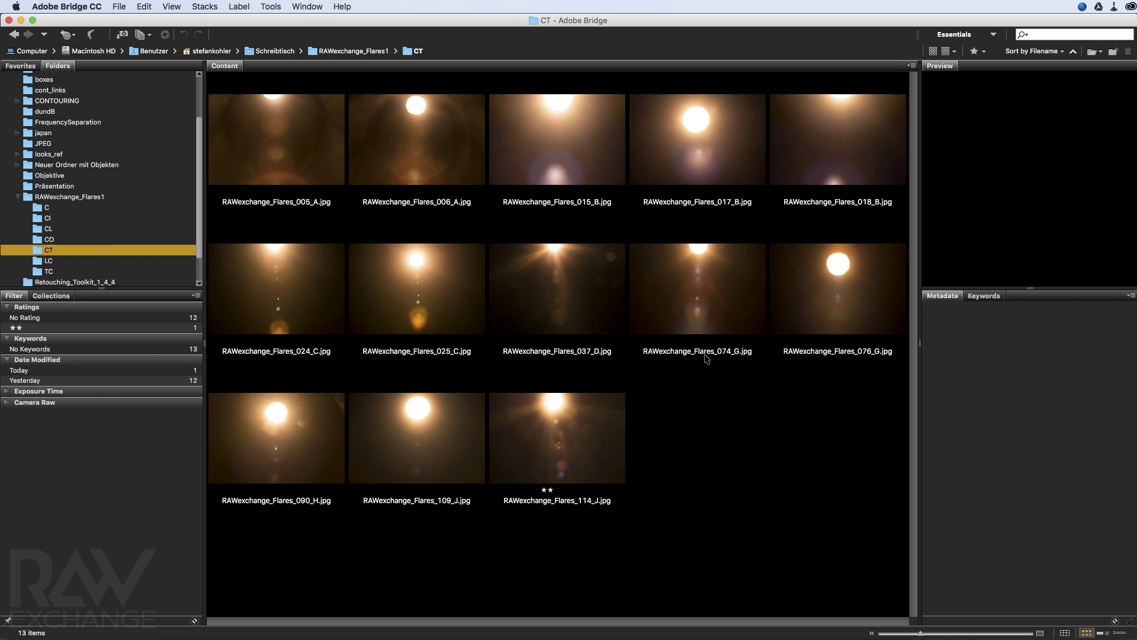
click(108, 239)
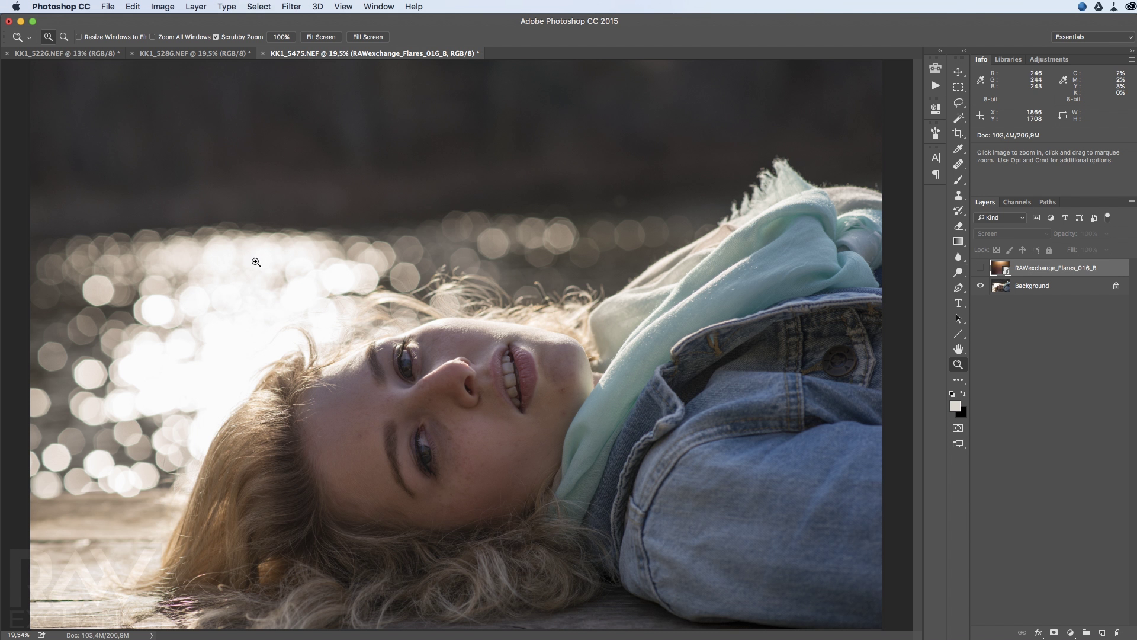
Bring up the KK1_5226.NEF standing portrait, then return to Bridge's CO flare folder.
click(81, 55)
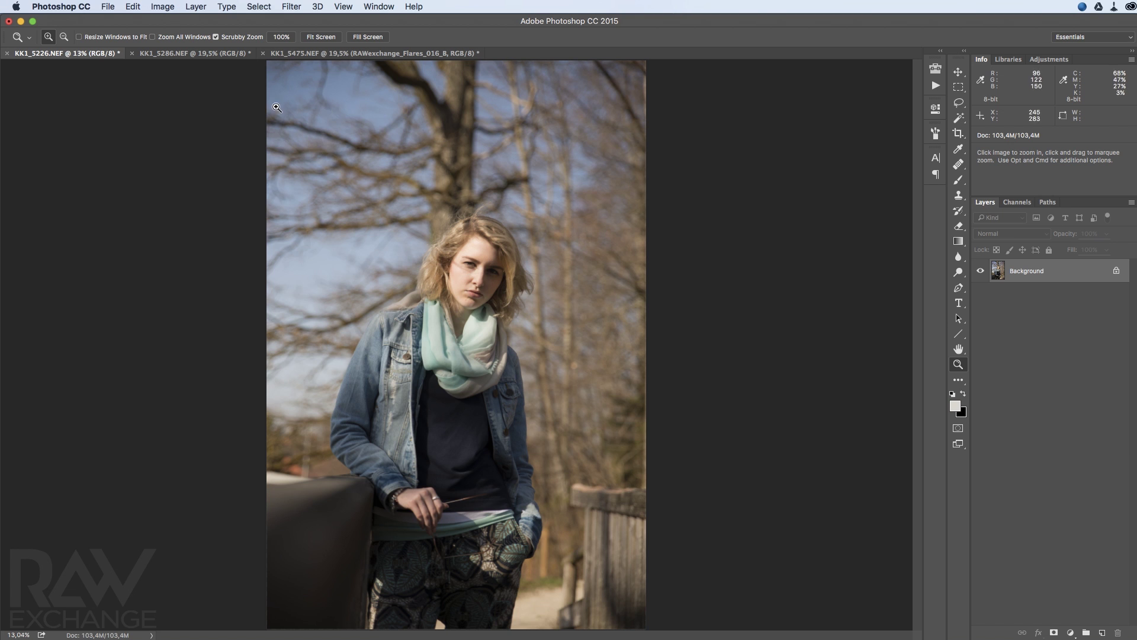
key(super)
key(super+alt+o)
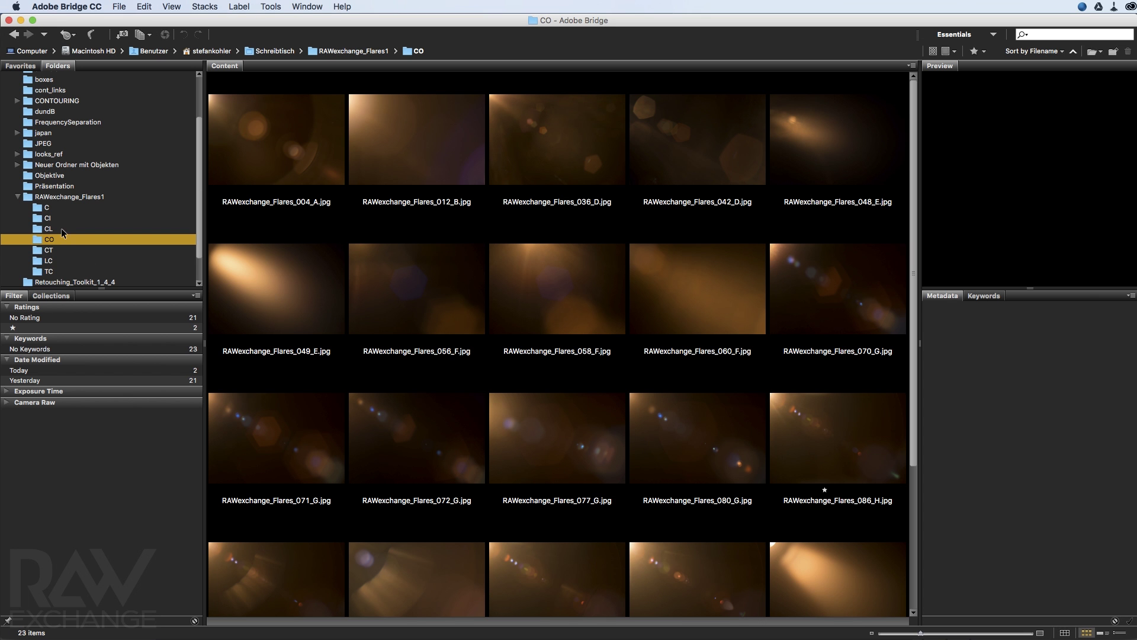
scroll(527, 297, down, 5)
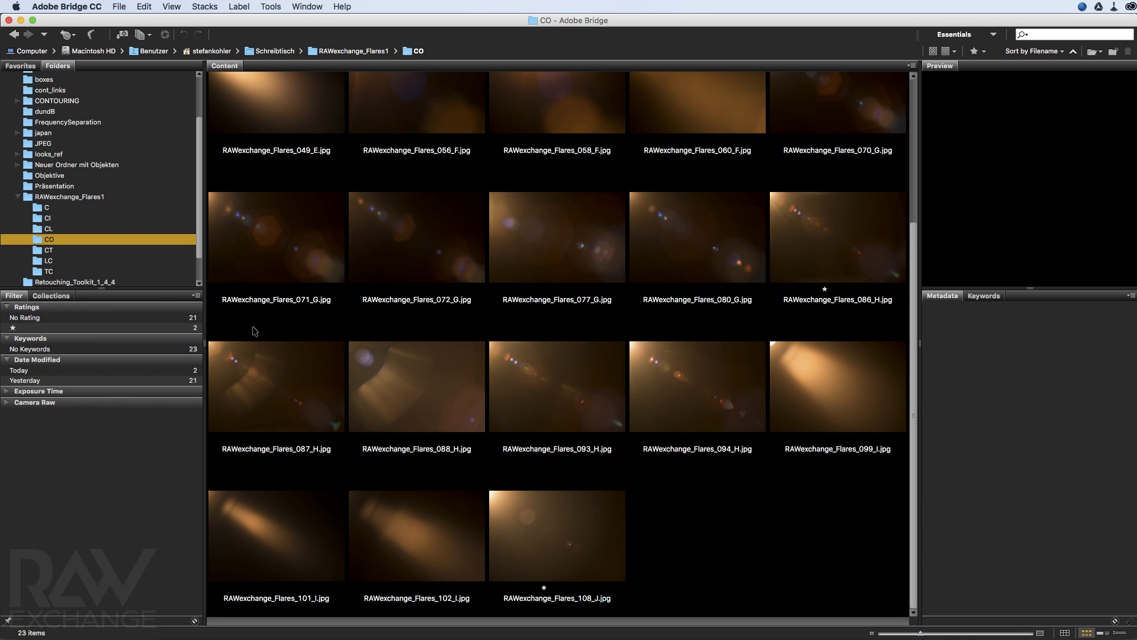
Select RAWexchange_Flares_108_J.jpg in the CO folder and drag it toward the standing portrait.
click(558, 512)
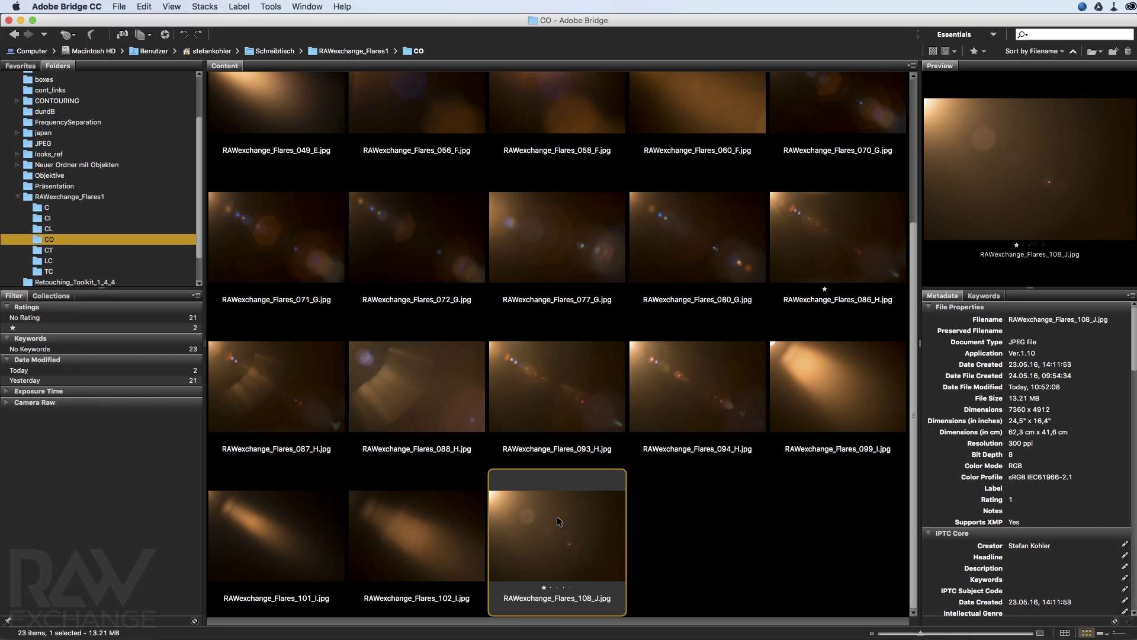
drag(559, 516, 610, 502)
Place flare 108_J rotated 90° clockwise and flipped horizontally, and commit the transform.
key(super+Tab)
right_click(579, 339)
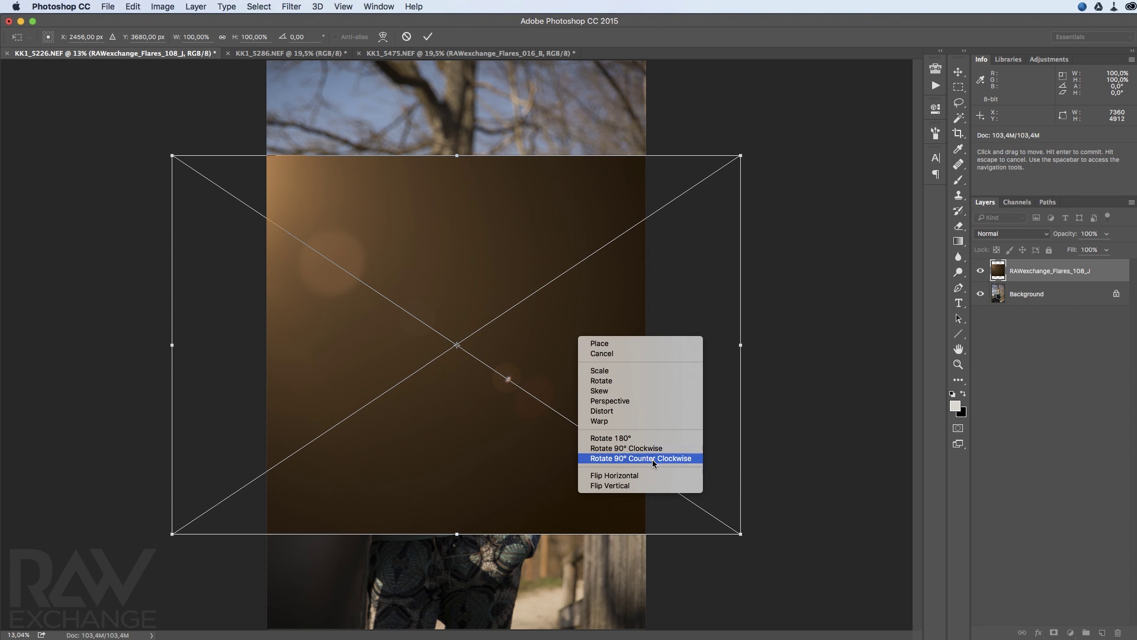
click(633, 448)
right_click(592, 346)
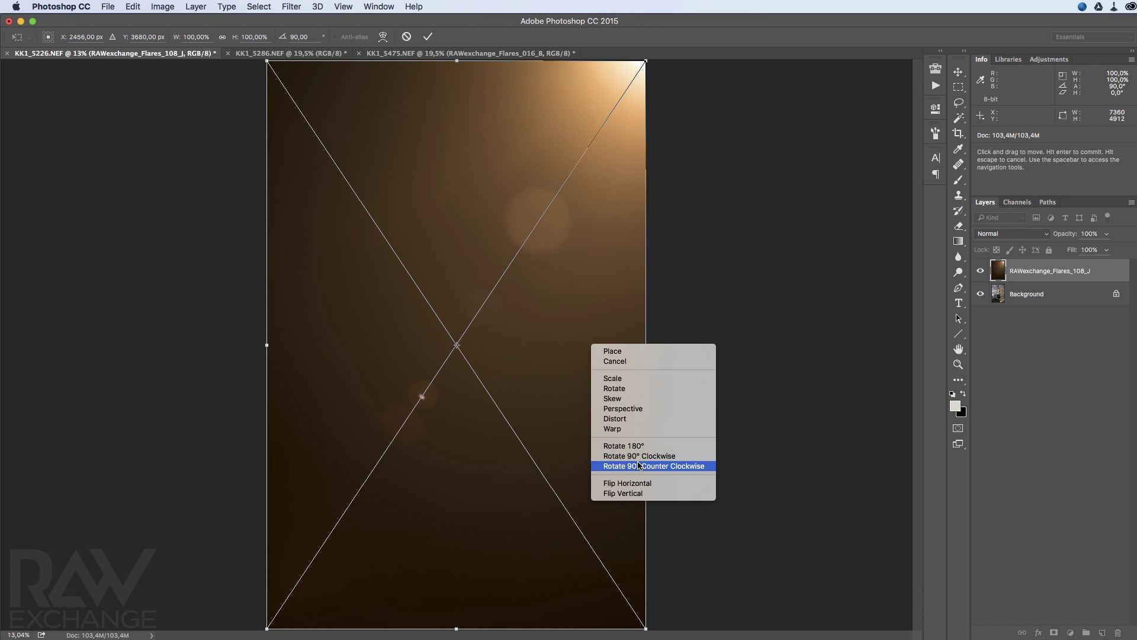
click(634, 483)
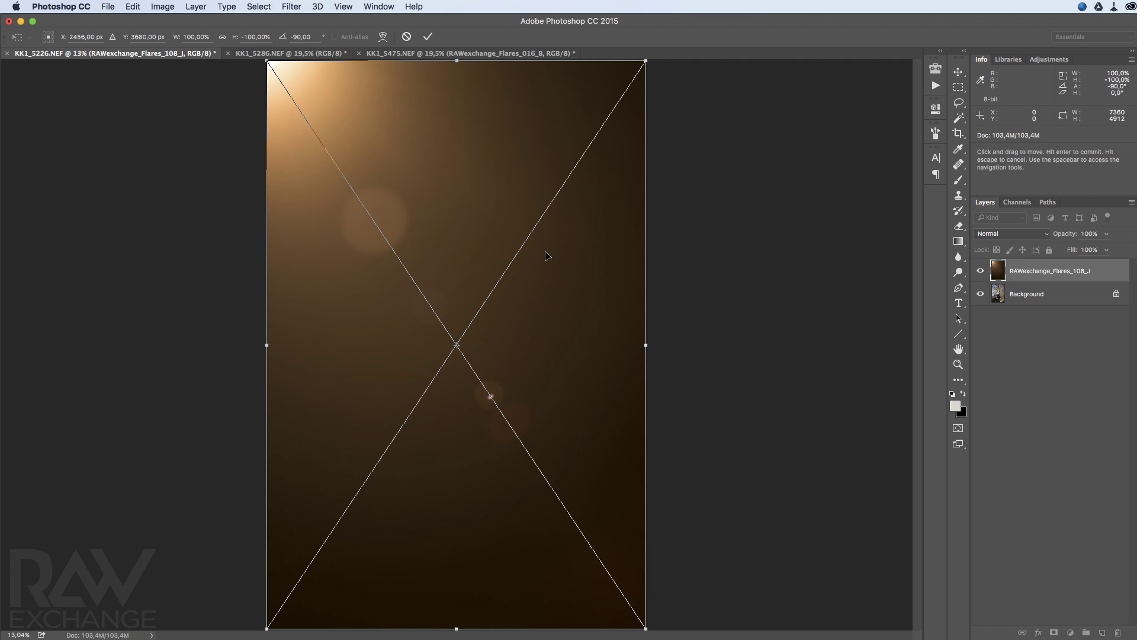
key(Return)
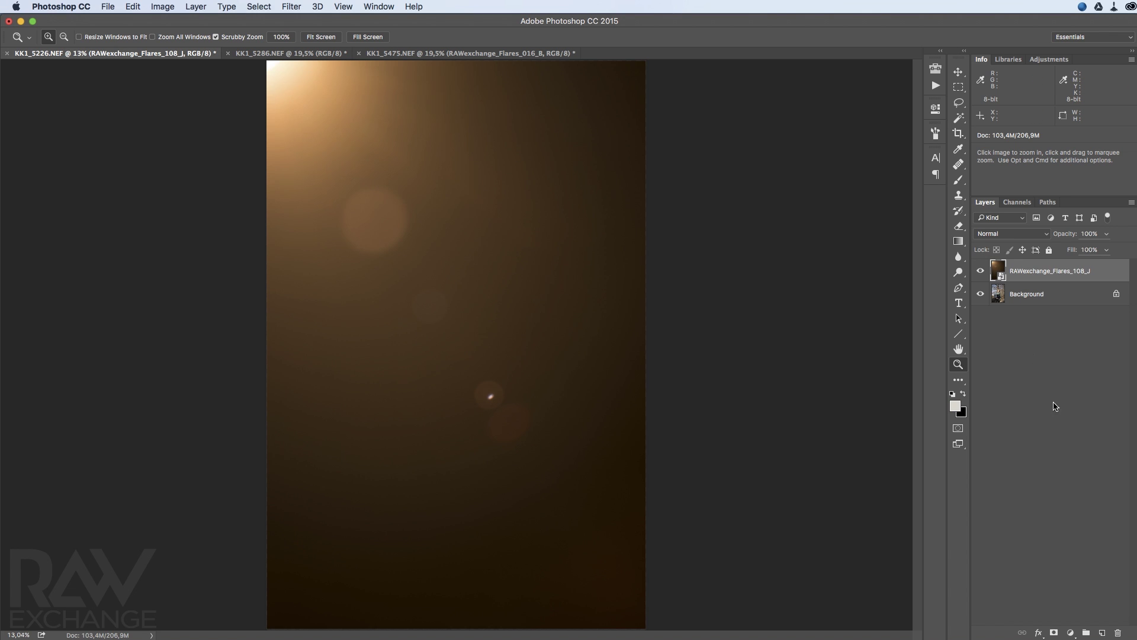
click(1015, 235)
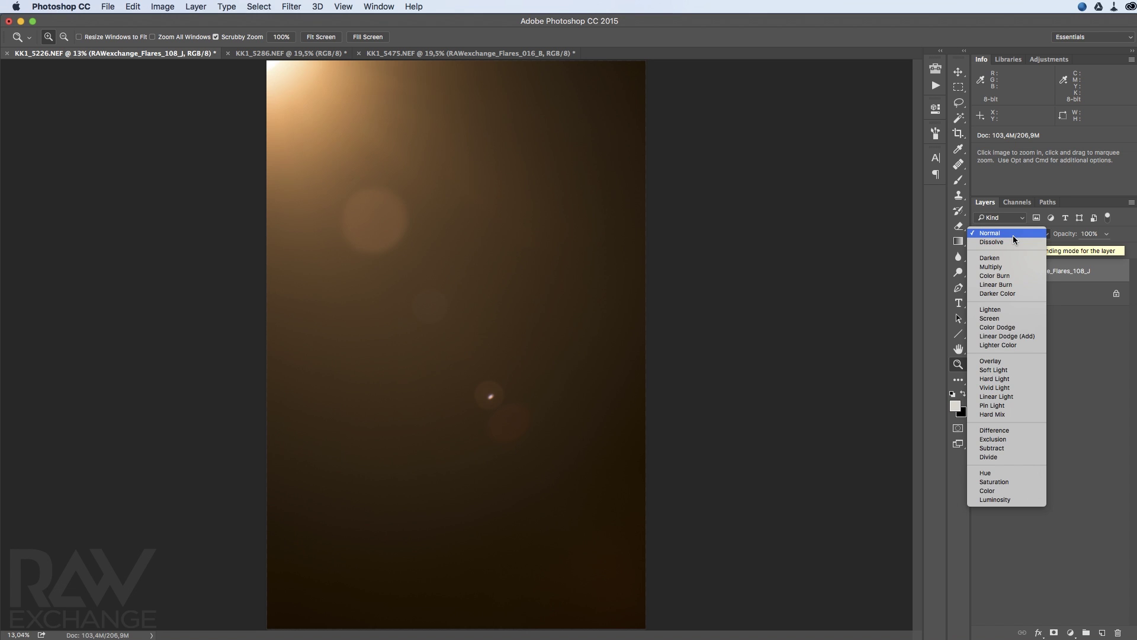
Set flare 108_J to Screen, compare it on and off, then right-click flare 088_H in Bridge.
click(1000, 319)
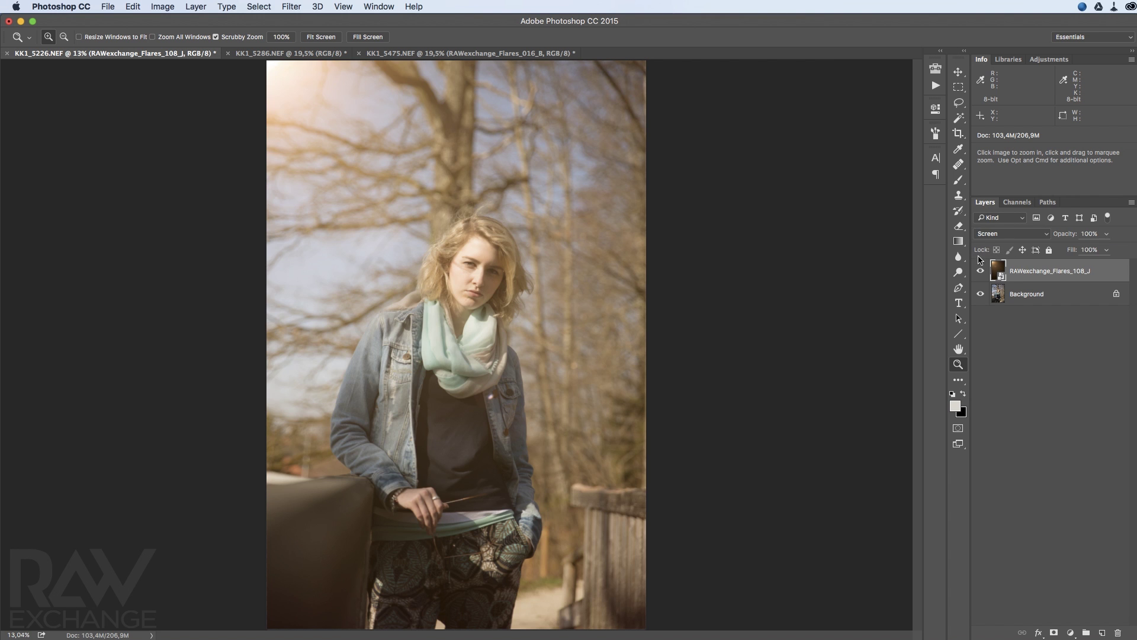
click(981, 271)
click(981, 272)
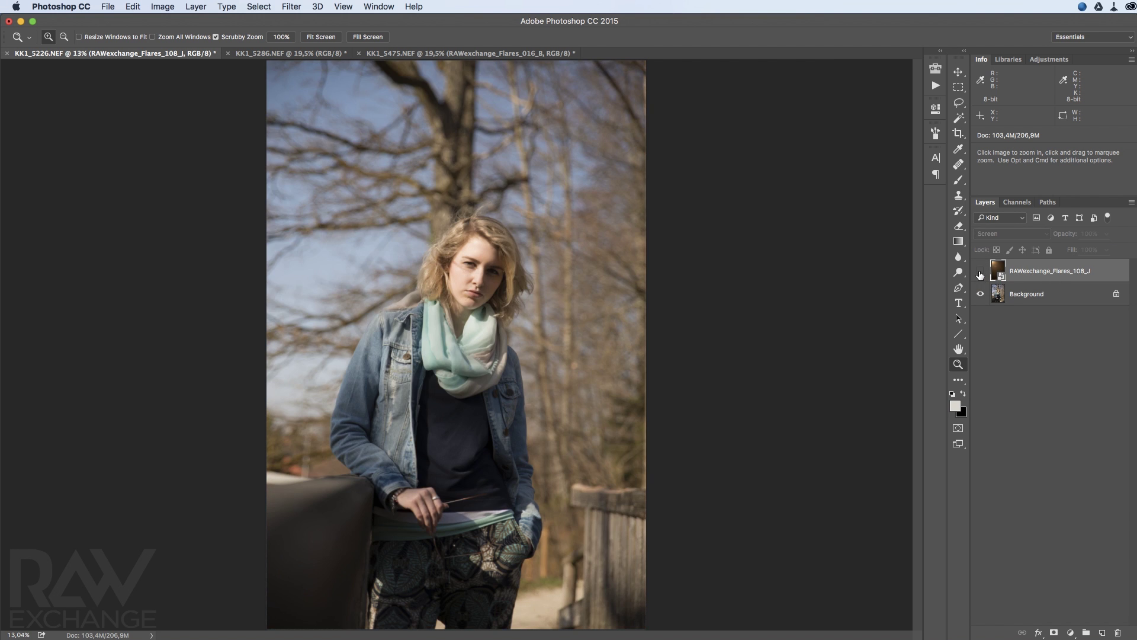
click(981, 272)
click(981, 272)
click(981, 271)
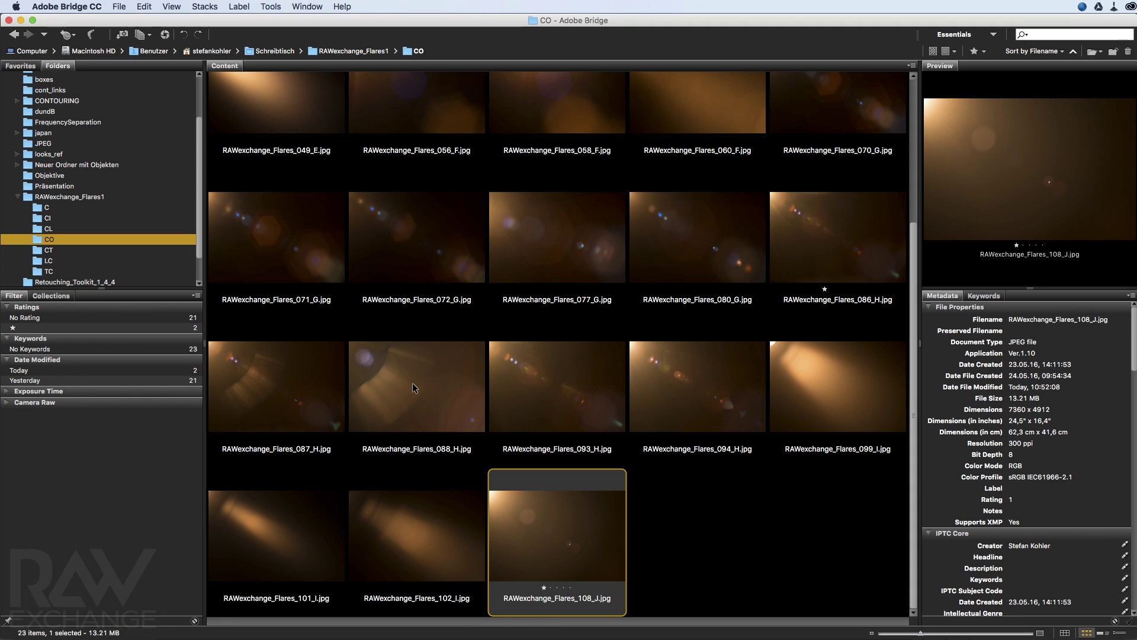
right_click(417, 385)
click(388, 379)
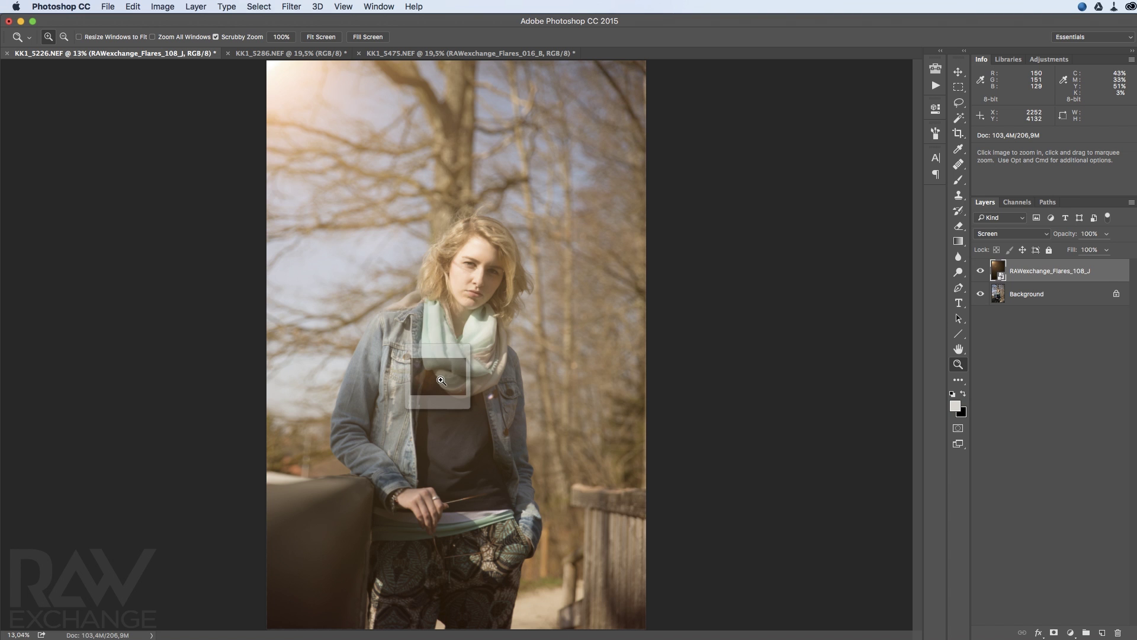
Place flare 088_H rotated 90° clockwise, flipped horizontally, in Screen mode, and commit it.
drag(404, 384, 547, 362)
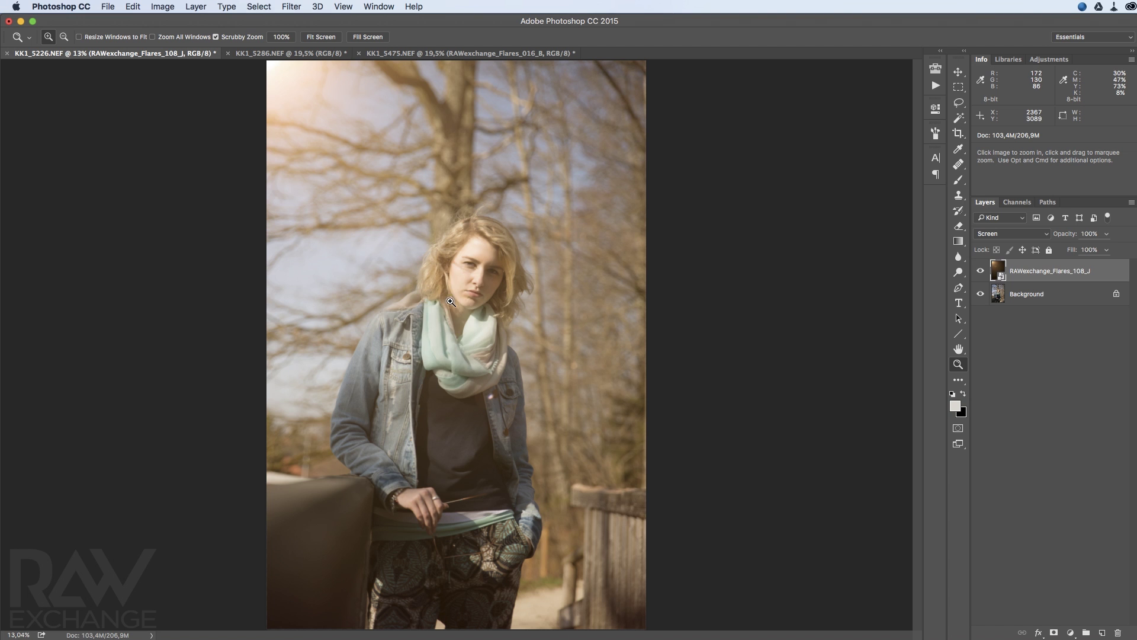
right_click(506, 257)
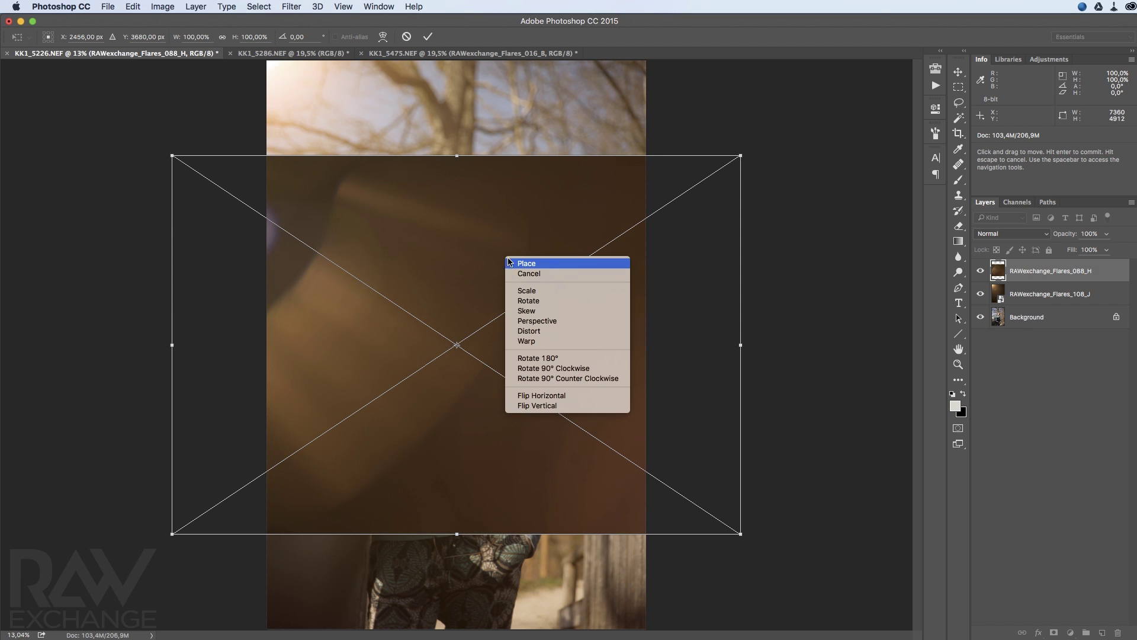
click(601, 368)
right_click(521, 250)
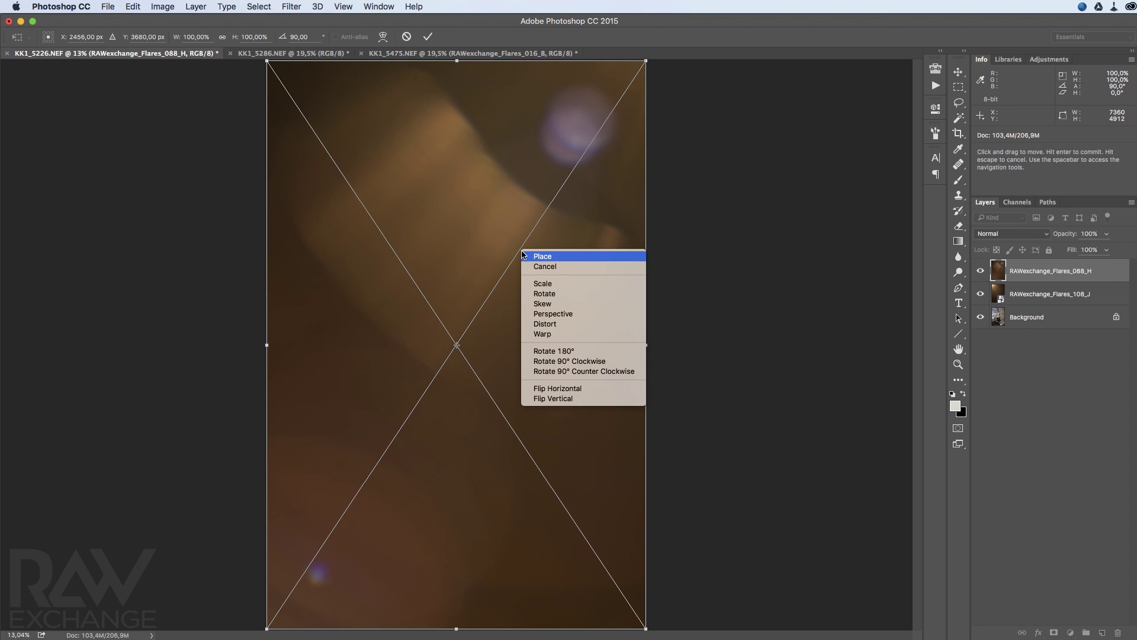
click(599, 390)
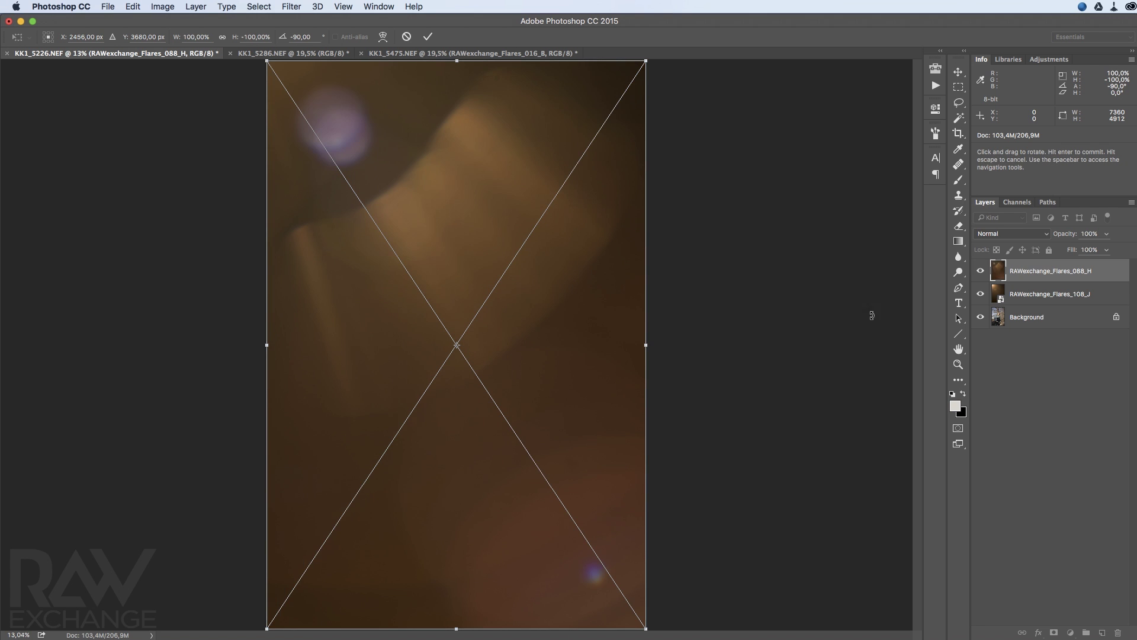
click(999, 234)
click(1006, 320)
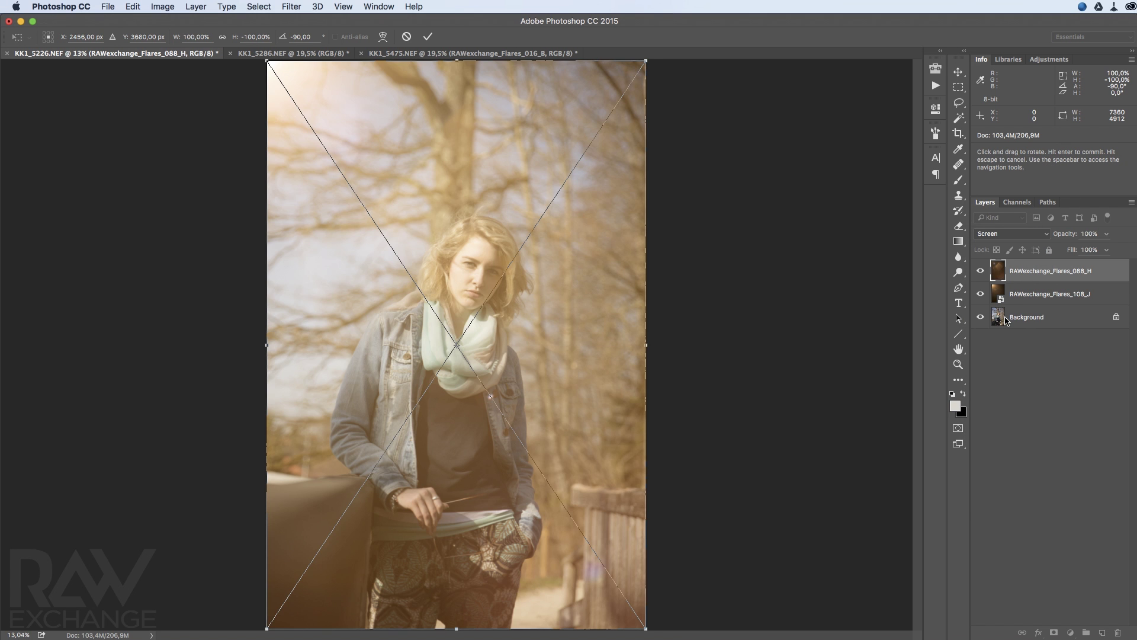
key(Return)
Hide the lower 108_J flare, compare the top flare, and bring up lakeside portrait KK1_5286.
click(982, 270)
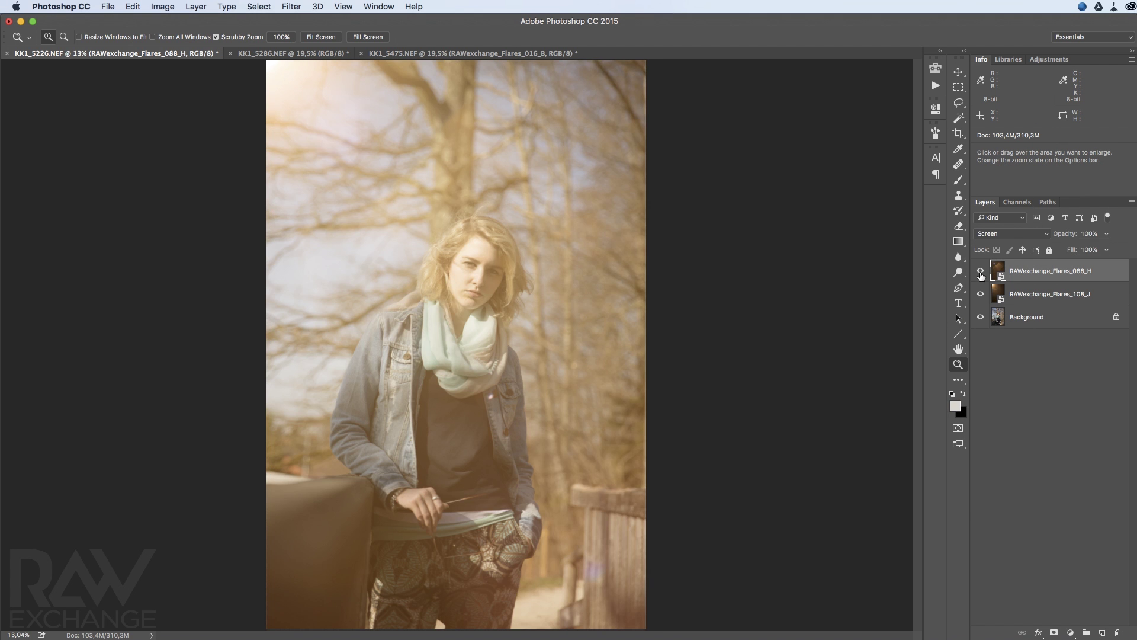
click(981, 294)
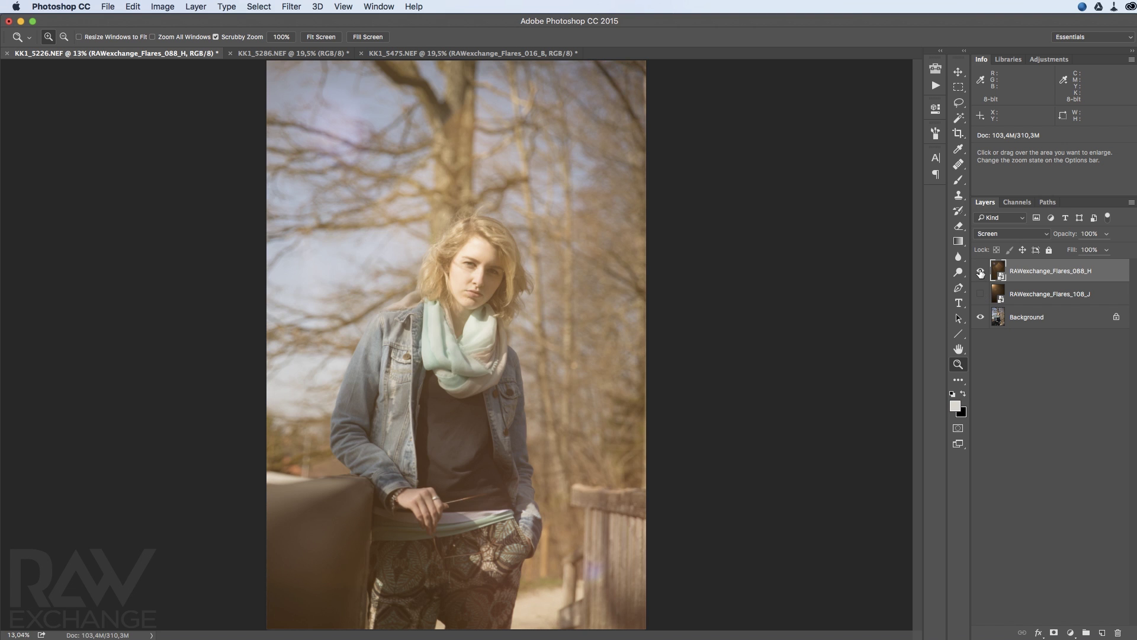
click(981, 270)
click(291, 54)
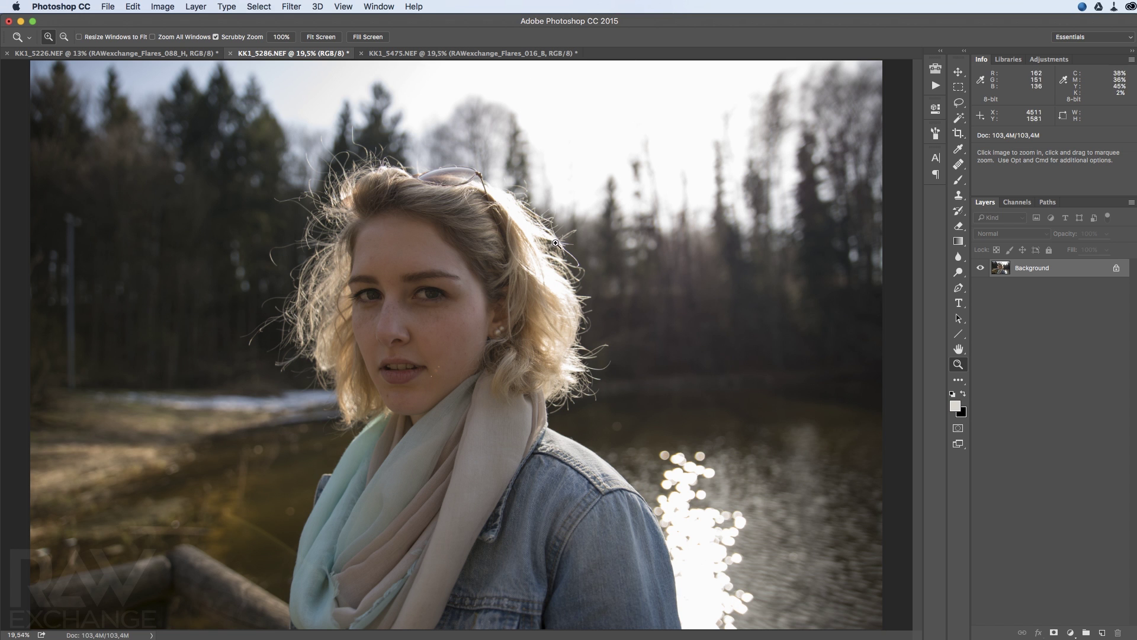
scroll(555, 243, down, 3)
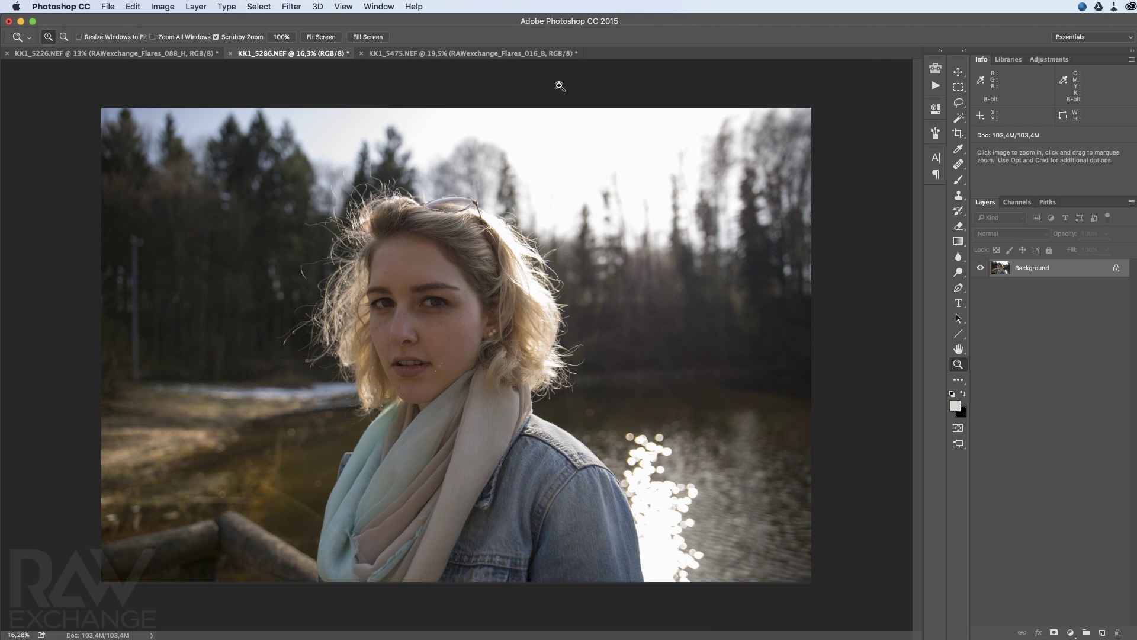
Open Bridge's CT folder and drag RAWexchange_Flares_037_D.jpg into the lakeside portrait.
key(super+Tab)
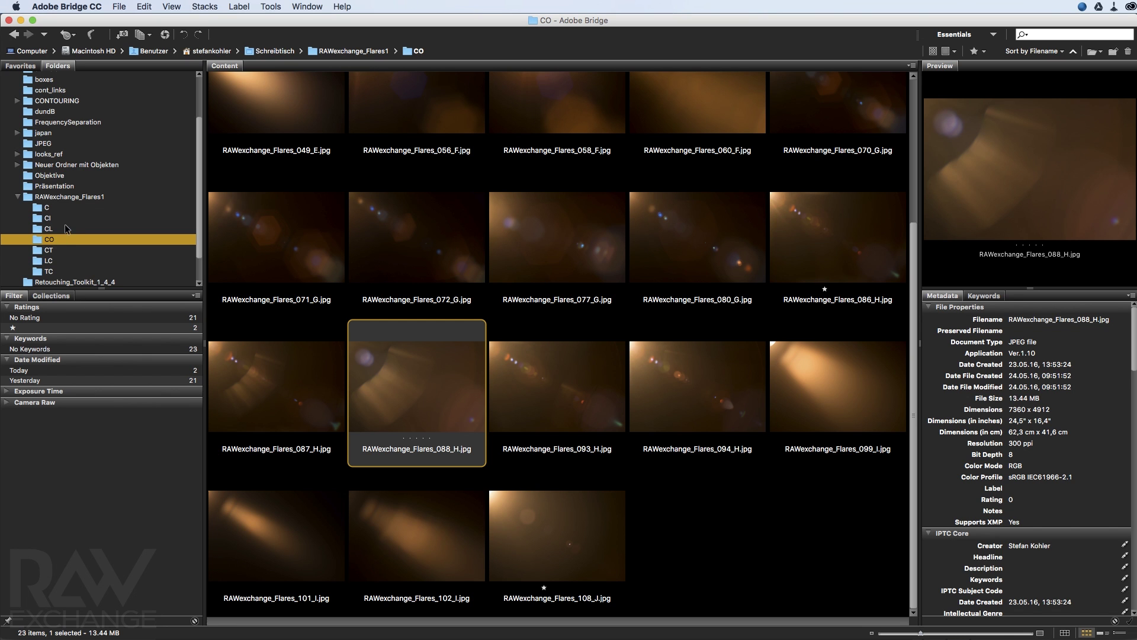
click(63, 250)
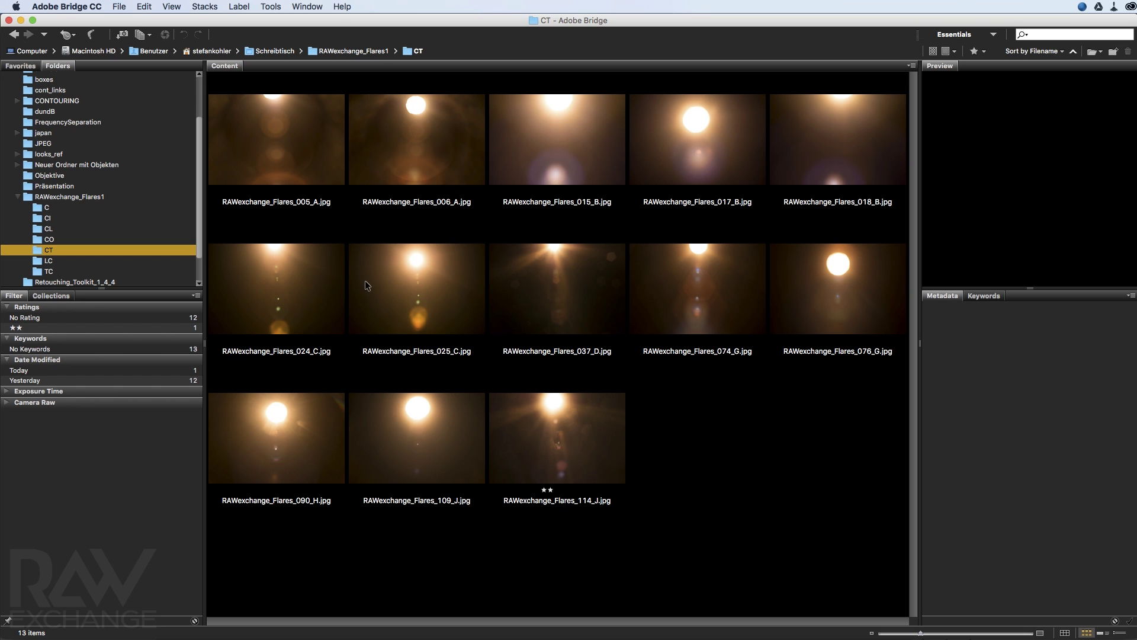
click(708, 286)
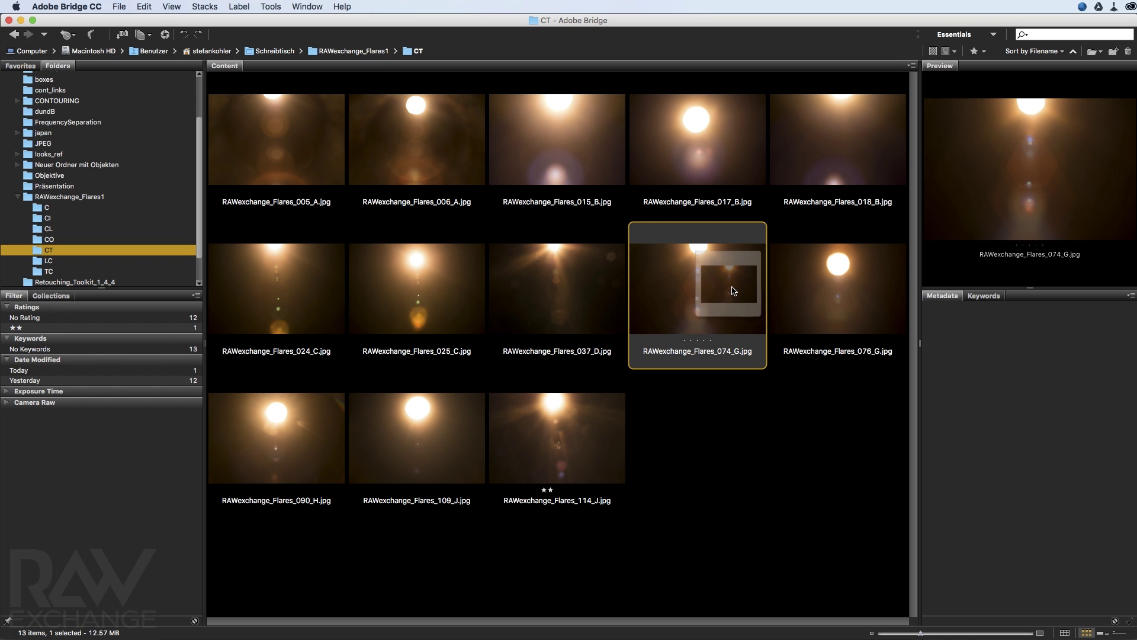
drag(586, 287, 643, 283)
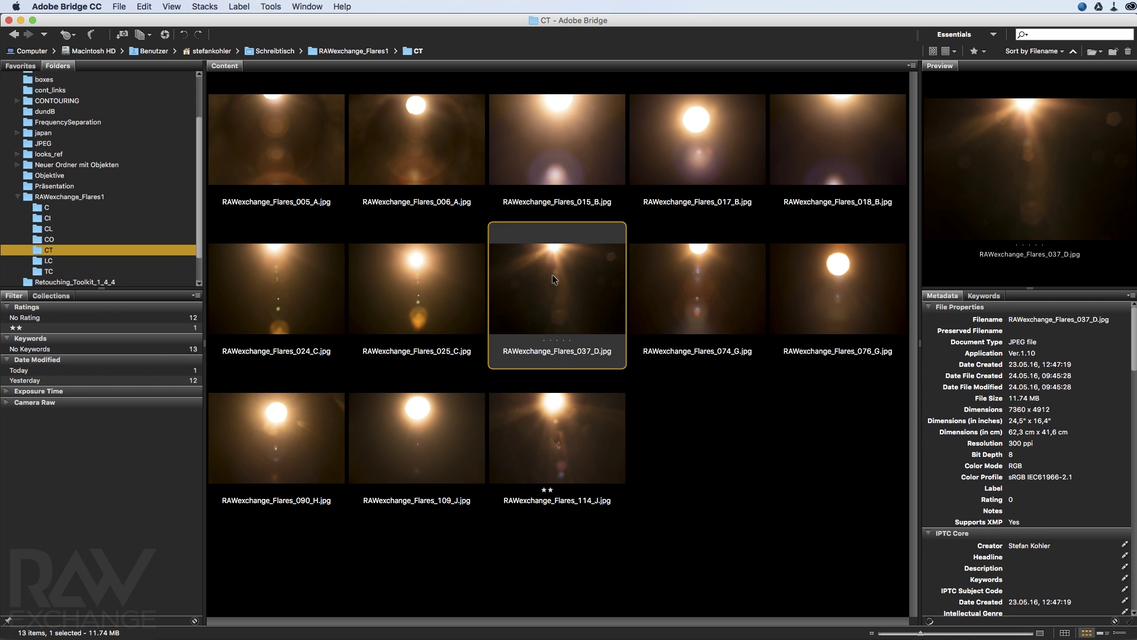
key(super+Tab)
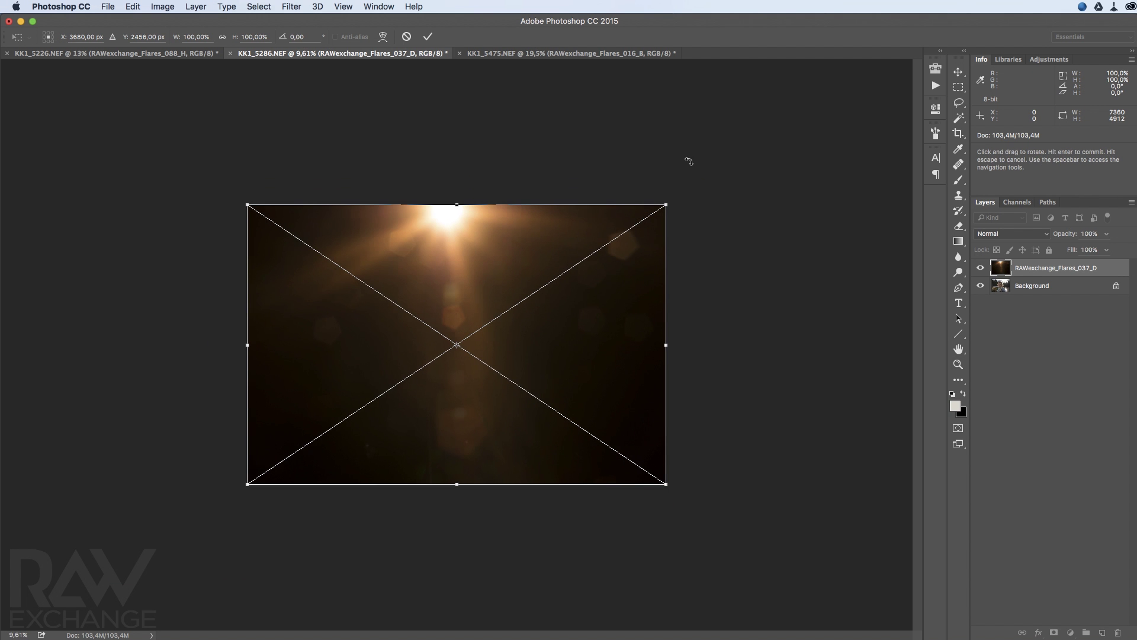
Tilt, enlarge and shift flare 037_D right and down, then blend it in Screen mode.
mouse_move(716, 191)
mouse_down()
mouse_move(694, 256)
mouse_move(792, 219)
mouse_up()
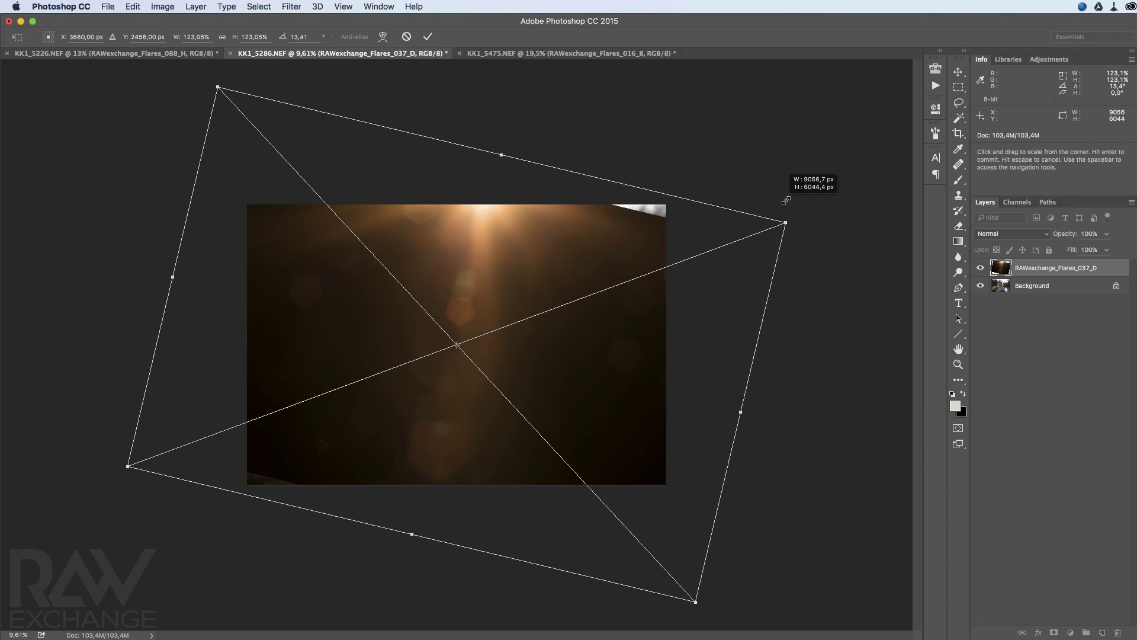
drag(628, 226, 637, 237)
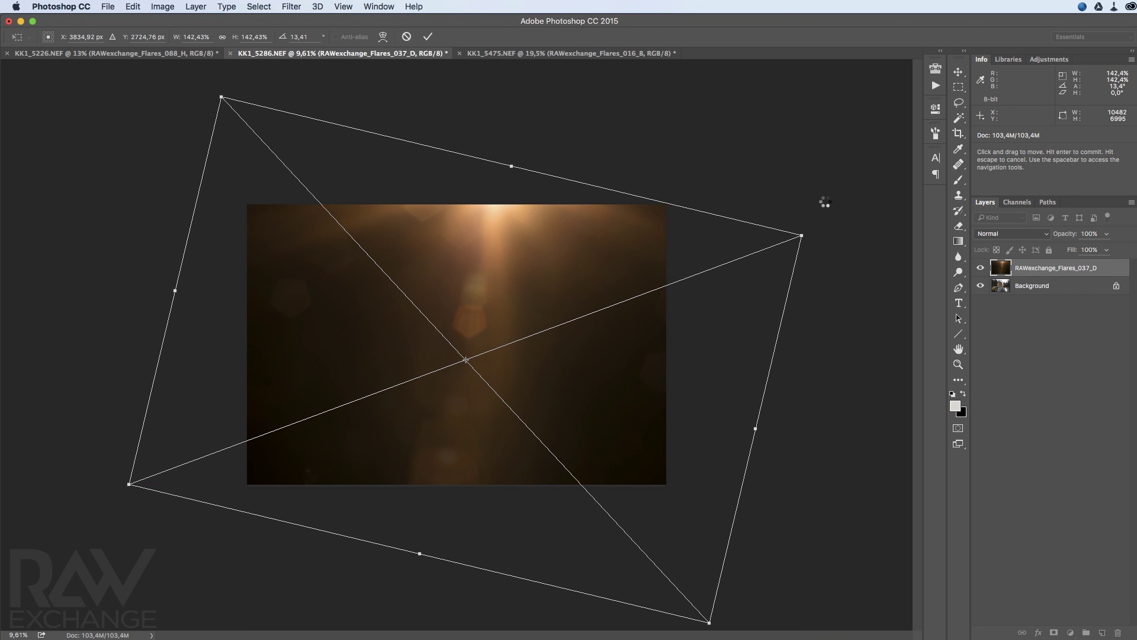
click(1018, 234)
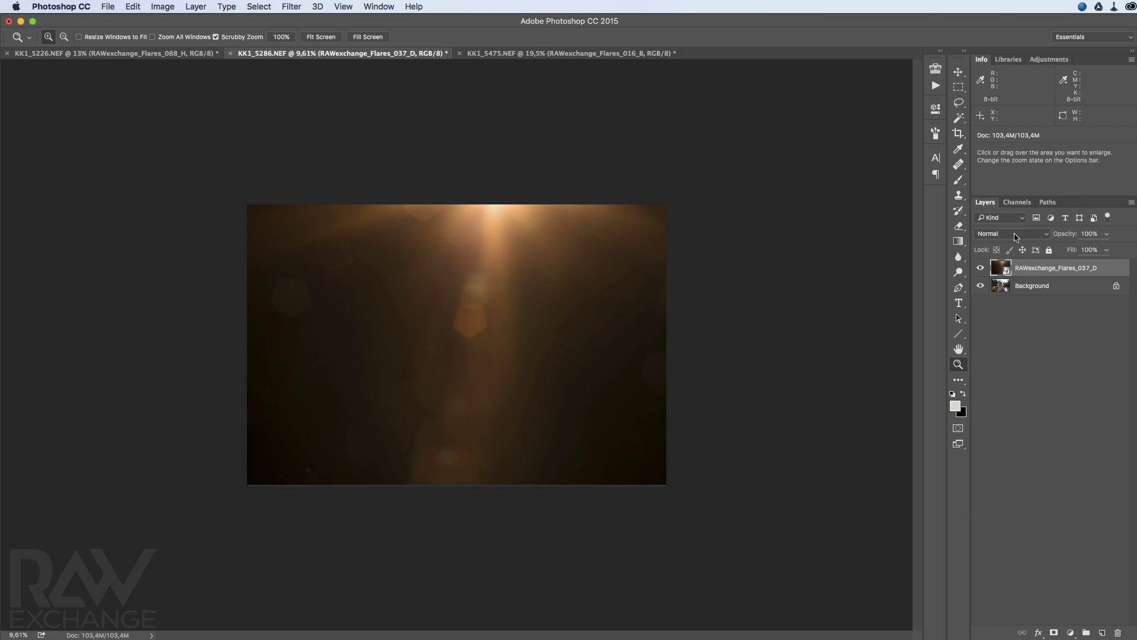
click(1013, 320)
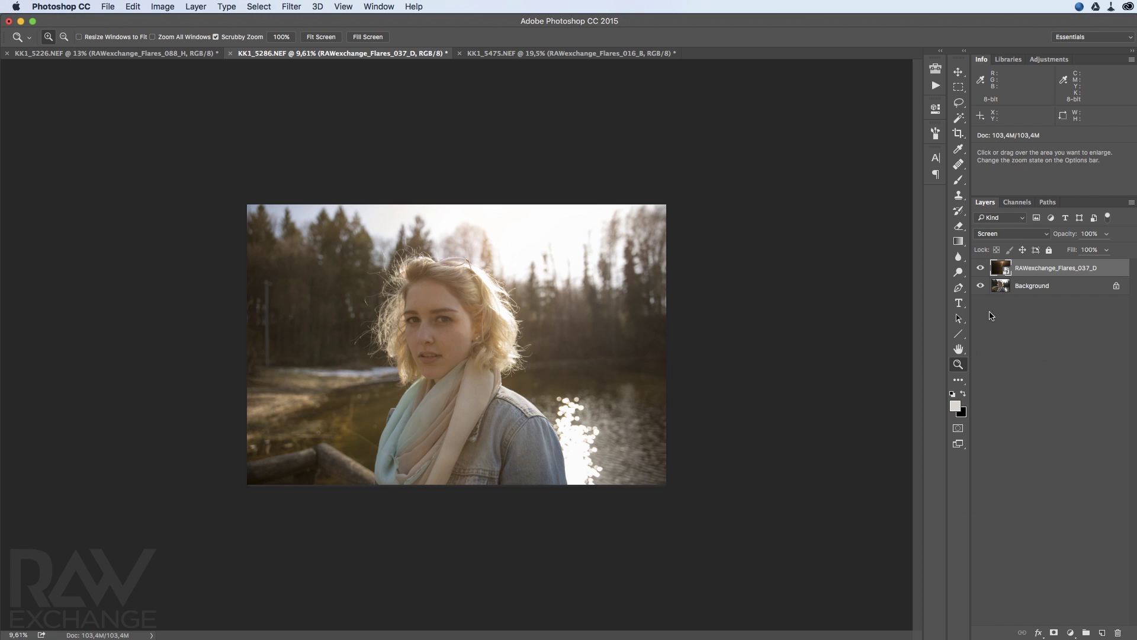
Compare the lakeside portrait with the flare off and on, zoom in, then switch to KK1_5475.
click(981, 268)
click(981, 269)
click(475, 294)
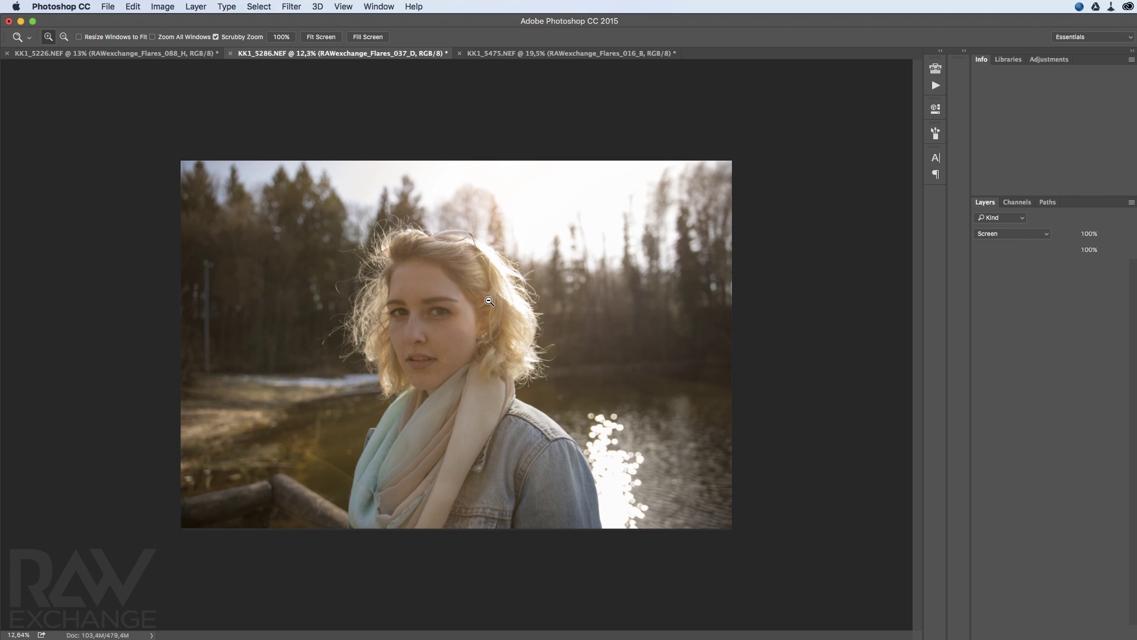
click(547, 55)
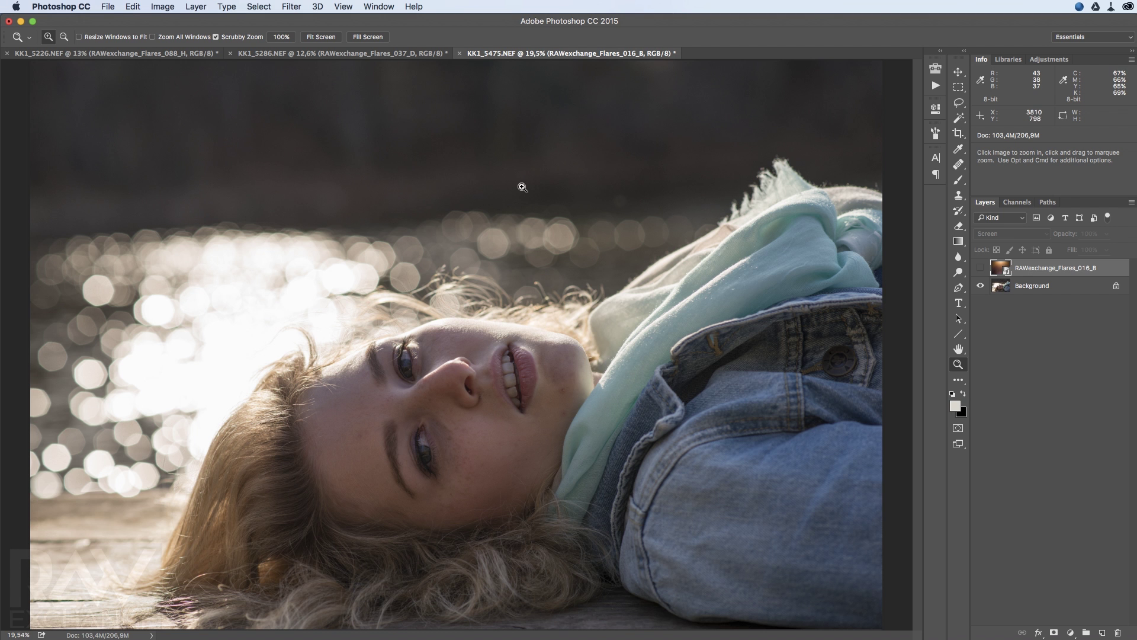
Open the TC flare folder and drag RAWexchange_Flares_016_B.jpg into the reclining portrait.
drag(522, 184, 500, 207)
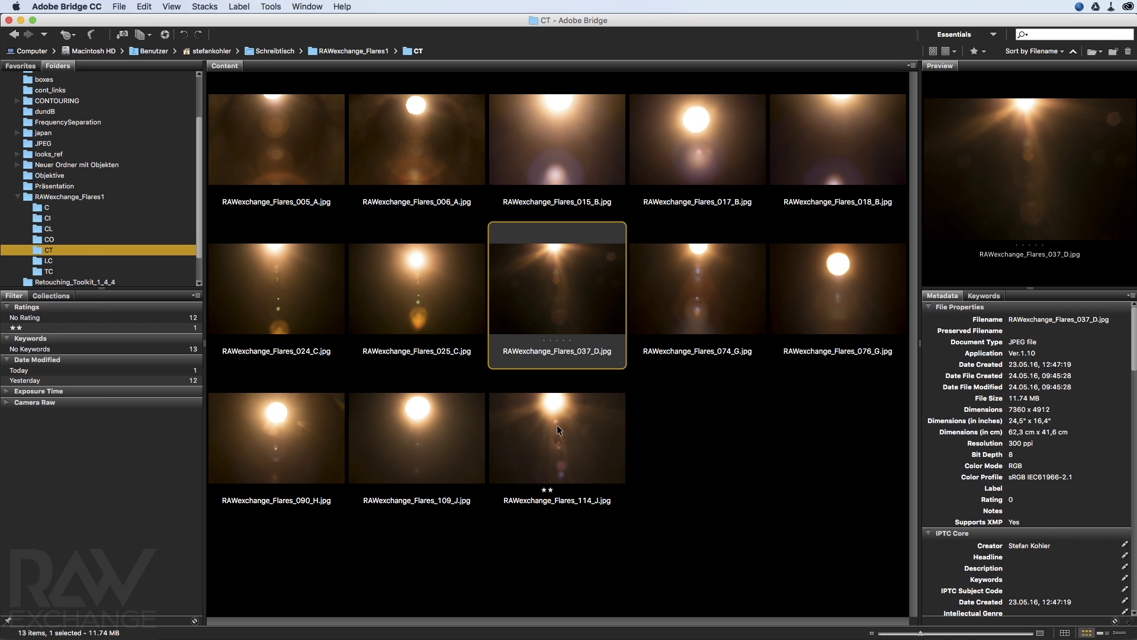
click(76, 267)
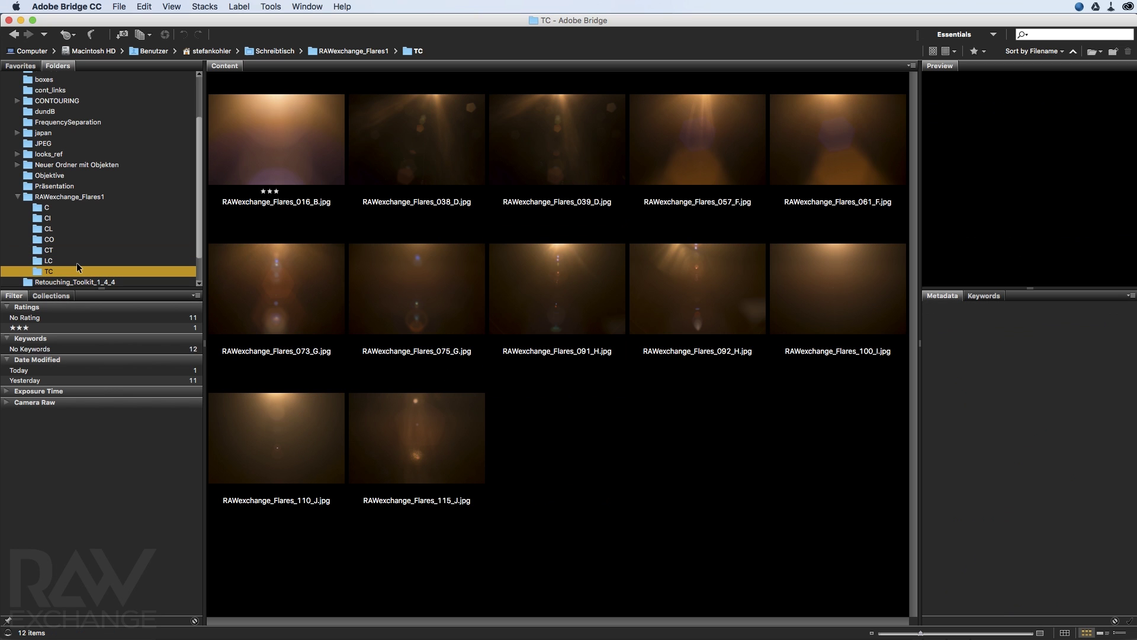
click(282, 118)
drag(305, 122, 460, 281)
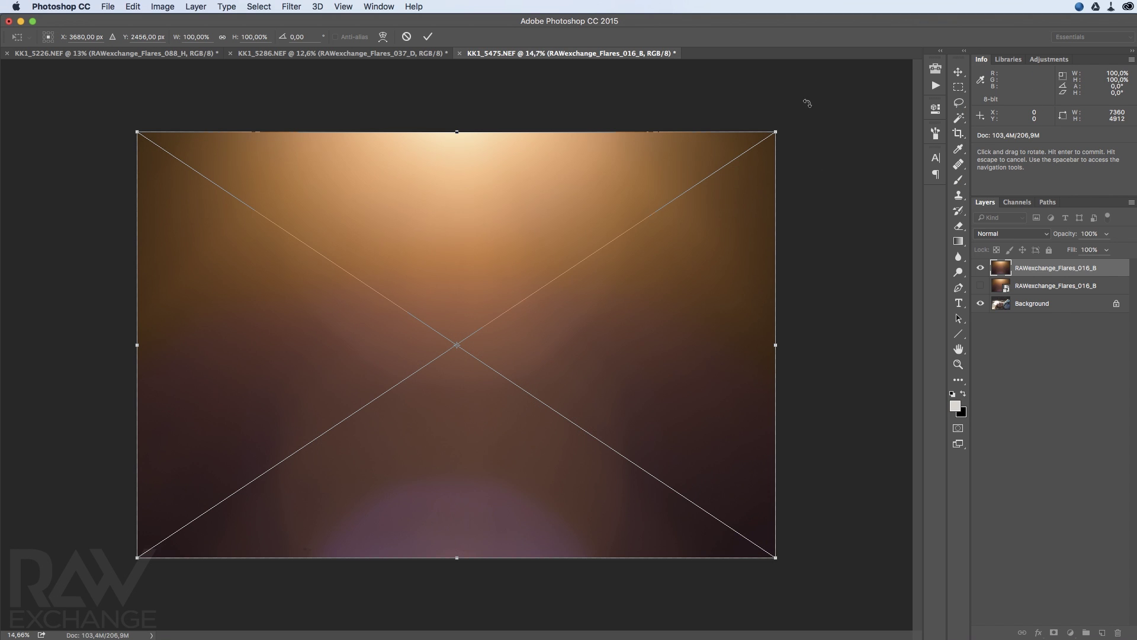
Rotate the 016_B flare about -5°, scale it to 118%, and commit the transform.
drag(806, 103, 789, 87)
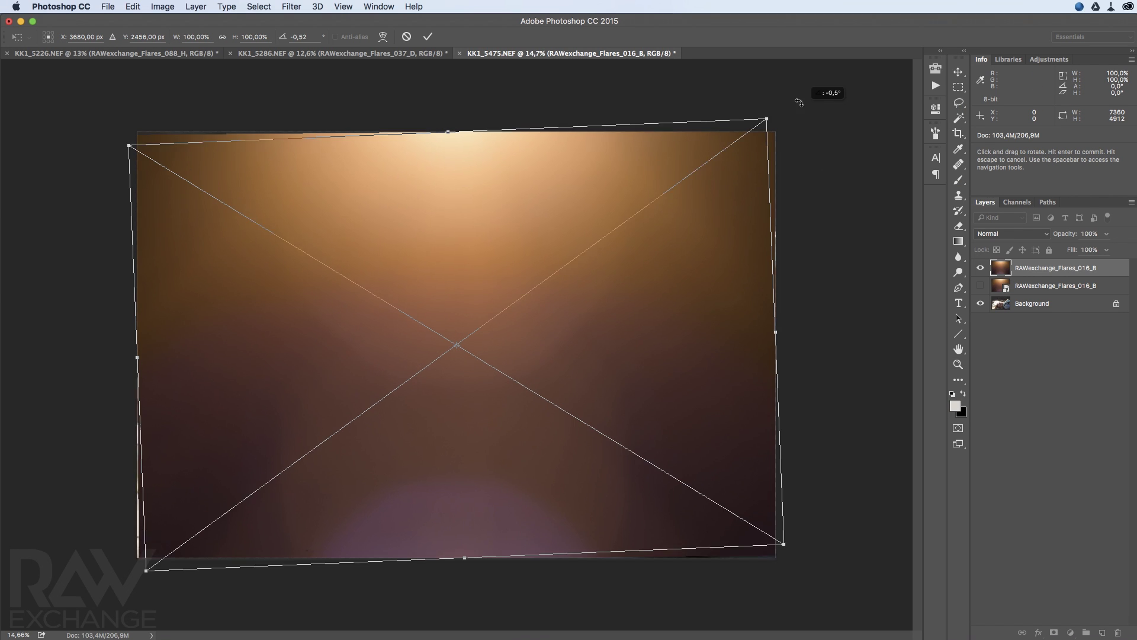
drag(793, 528, 854, 562)
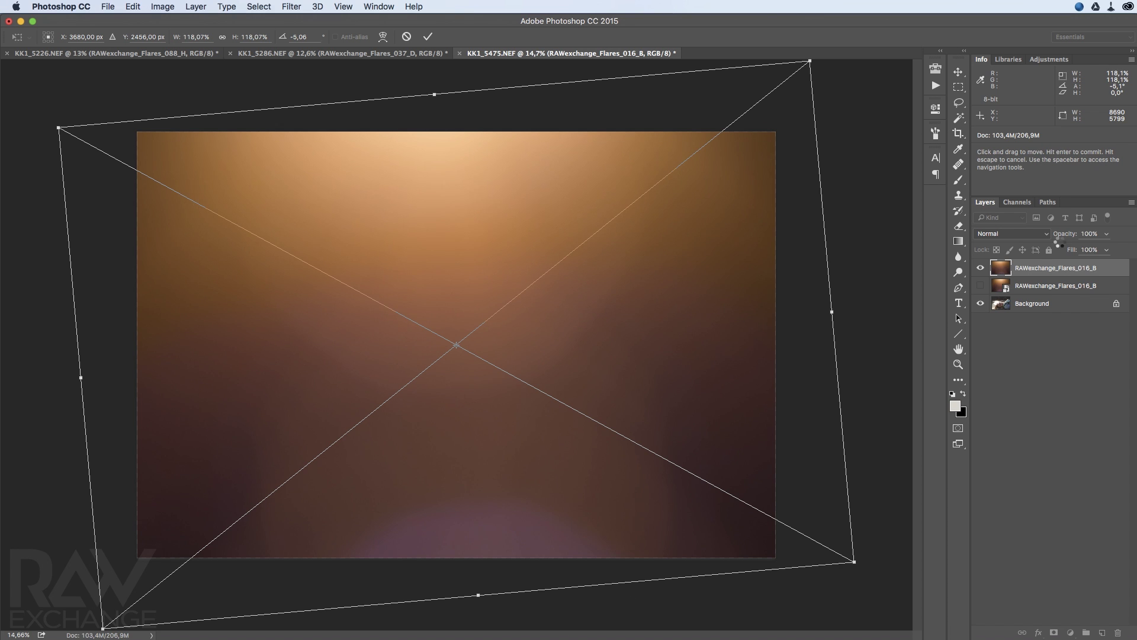
key(Return)
key(z)
Set the flare layer to Screen blend mode and toggle its visibility to compare.
click(1031, 237)
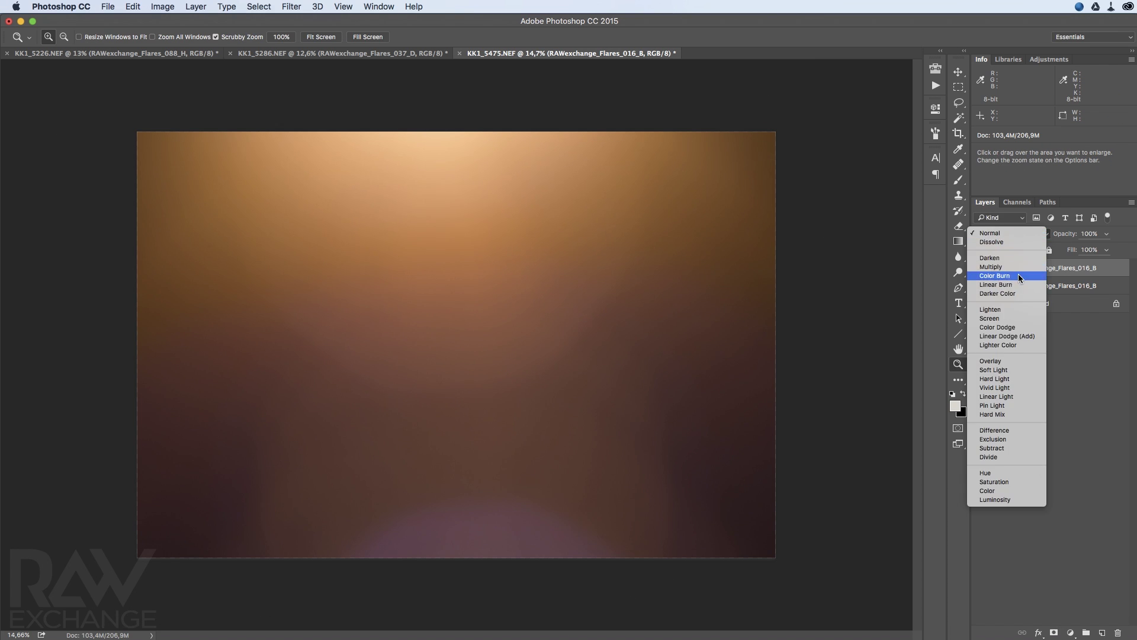
click(1013, 318)
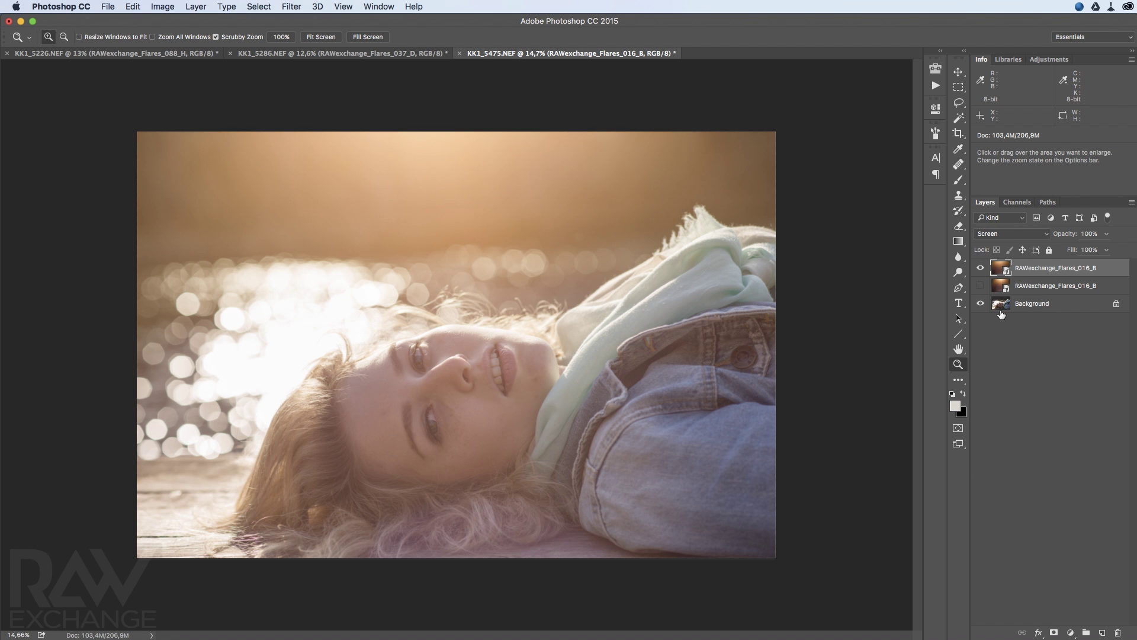
click(981, 268)
click(981, 268)
Try several flare opacities, comparing with the layer hidden, and settle at 94%.
drag(1083, 234, 1054, 236)
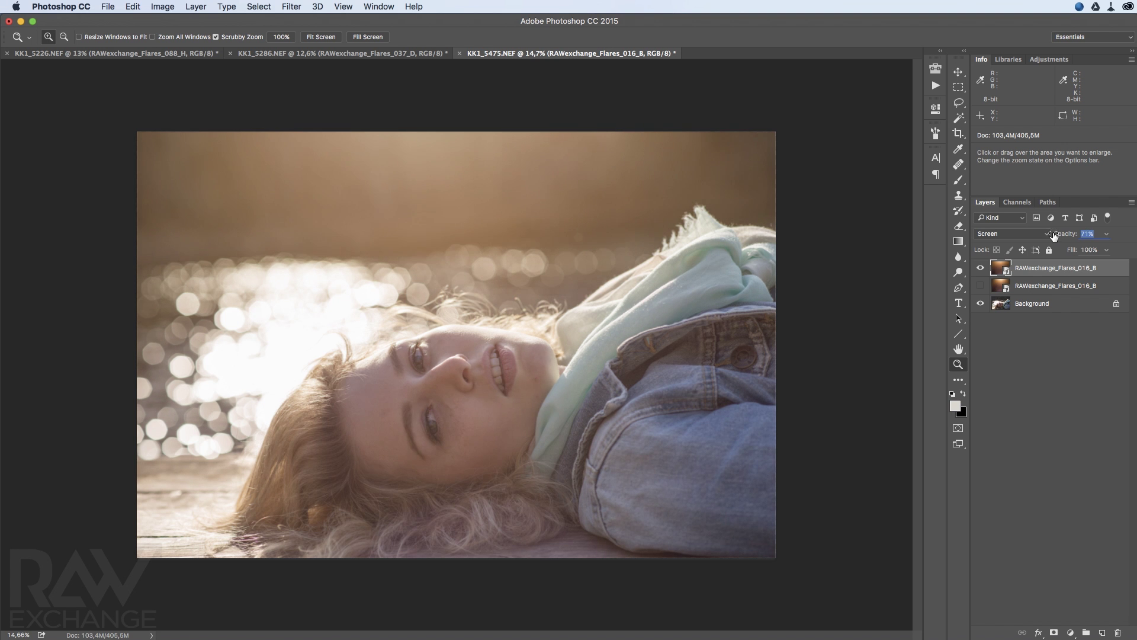
click(981, 268)
mouse_move(1057, 235)
mouse_down()
mouse_move(1038, 234)
mouse_move(1075, 239)
mouse_up()
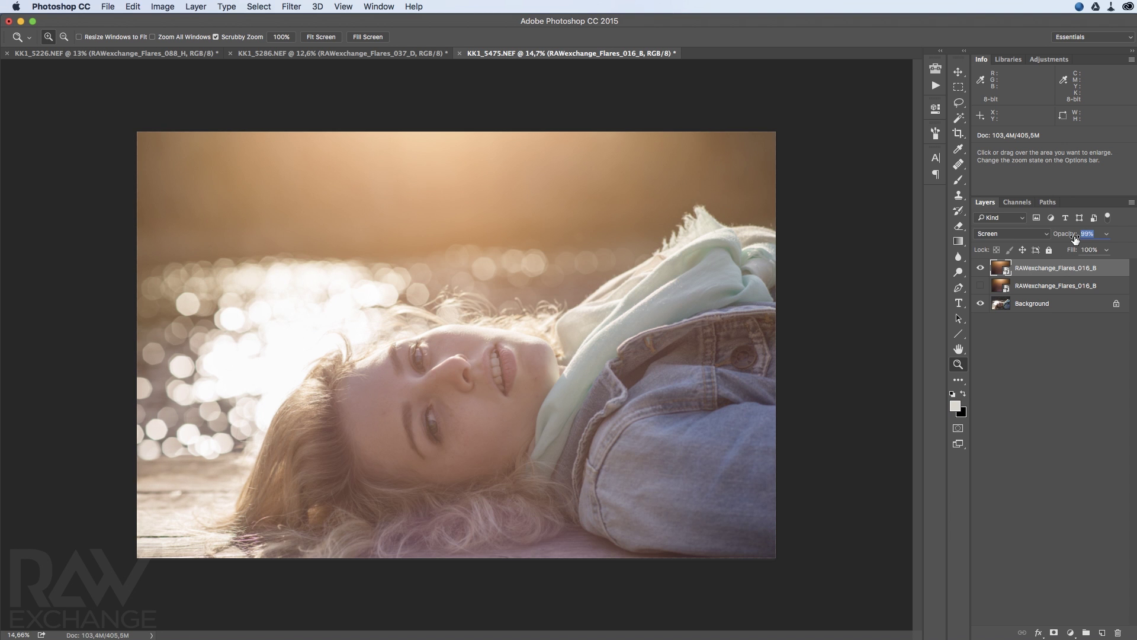
drag(1065, 236, 1055, 244)
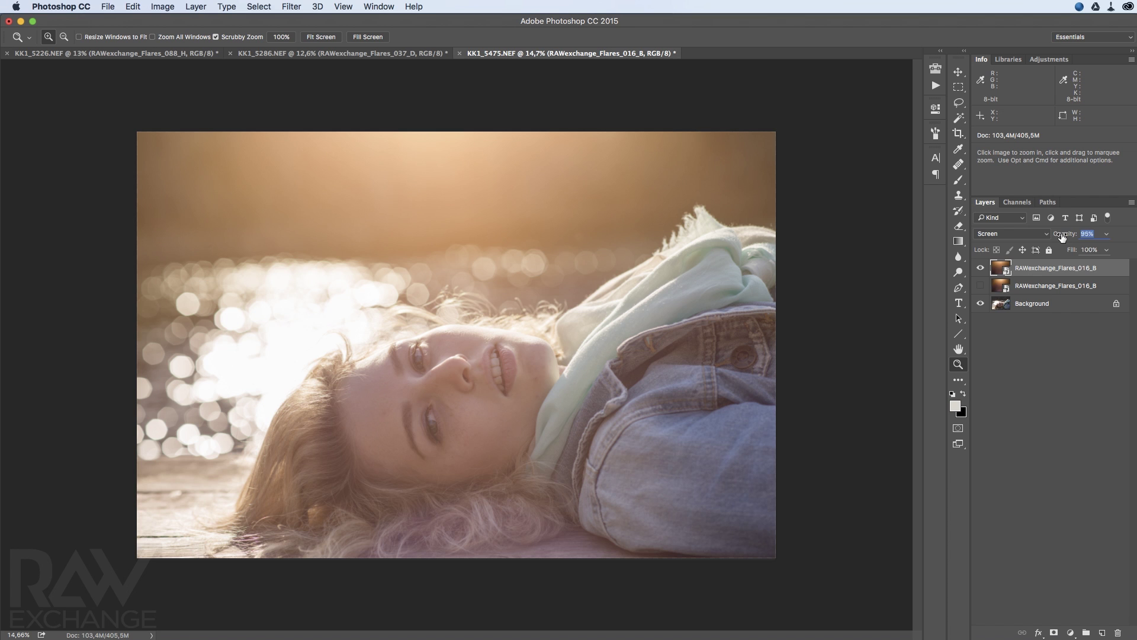